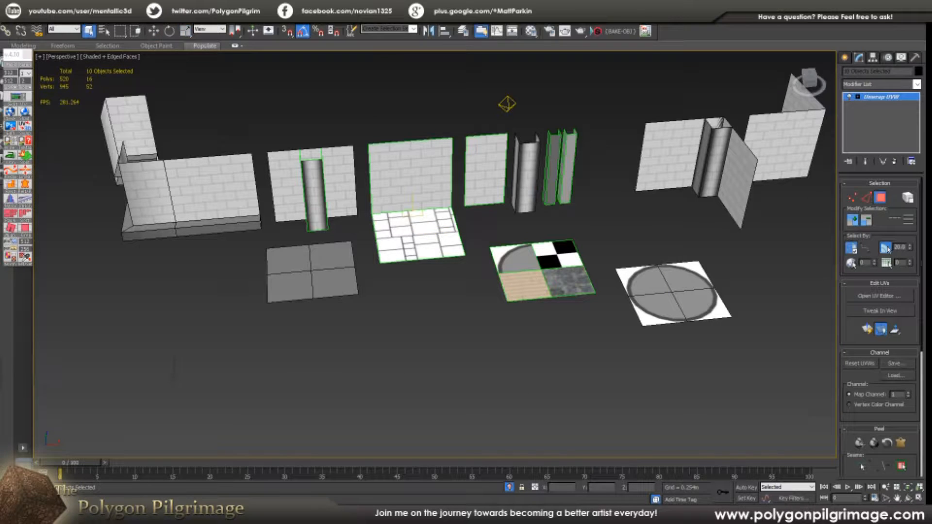
# Open the UV editor for the selected modular pieces, show the Atlas_Example_basecolor.png map behind their UVs, and close it.
pyautogui.moveTo(447, 96); pyautogui.dragTo(453, 61)
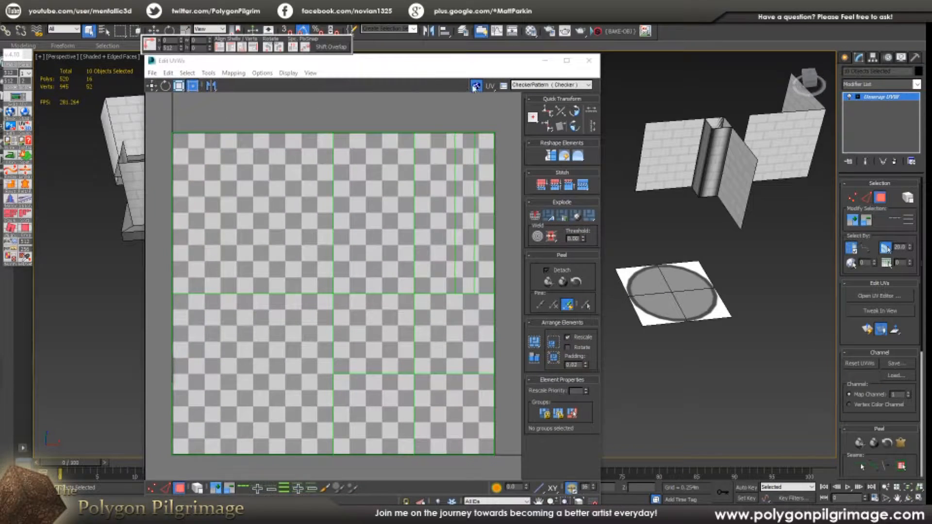
pyautogui.click(476, 87)
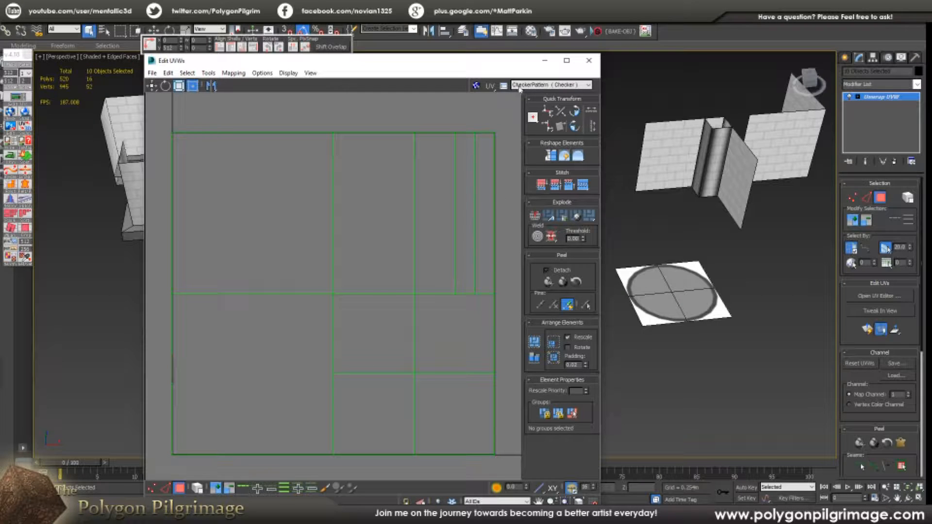
pyautogui.click(477, 85)
pyautogui.click(529, 85)
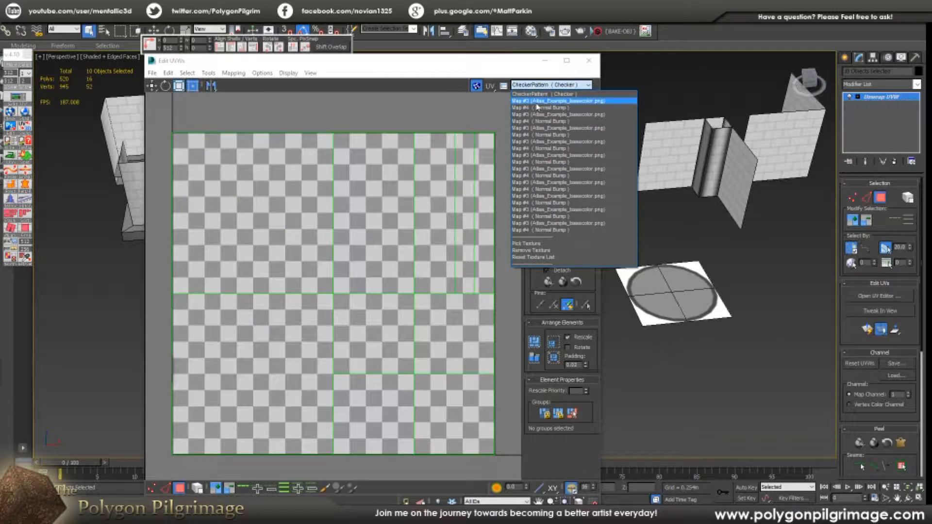
pyautogui.click(538, 101)
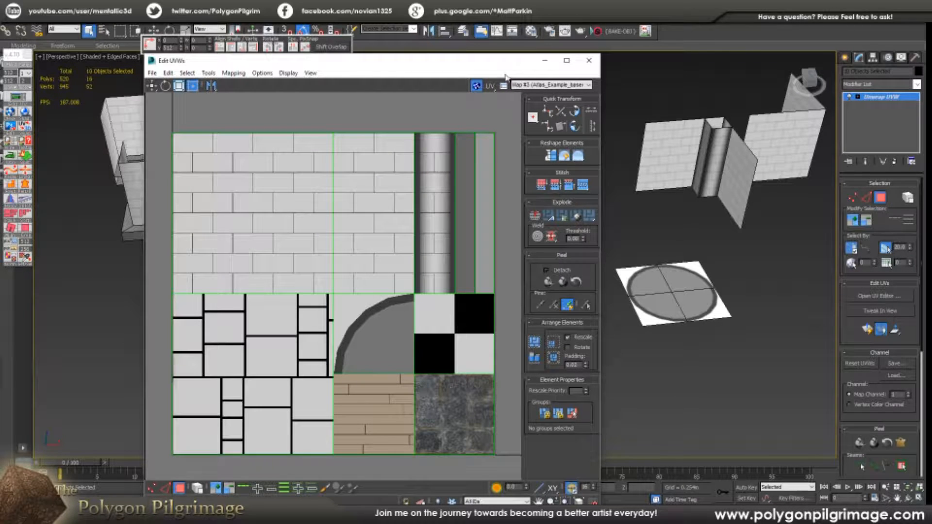
pyautogui.click(589, 60)
# Collapse the entire modifier stack of the selected modular pieces and clear the selection.
pyautogui.rightClick(875, 97)
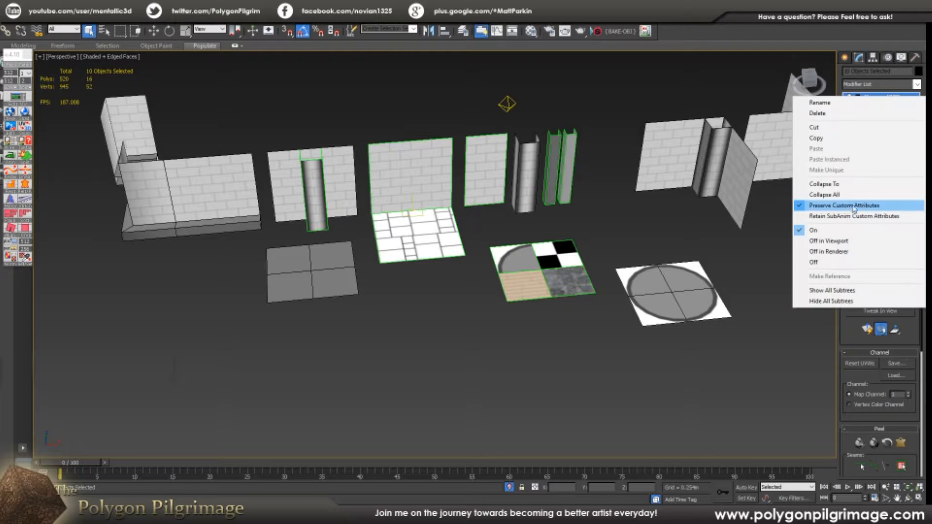
pyautogui.click(824, 194)
pyautogui.click(505, 286)
pyautogui.click(431, 291)
pyautogui.scroll(2, 425, 278)
# Select the square stone floor tile below the wall and place two copies side by side in the empty area in front.
pyautogui.click(406, 189)
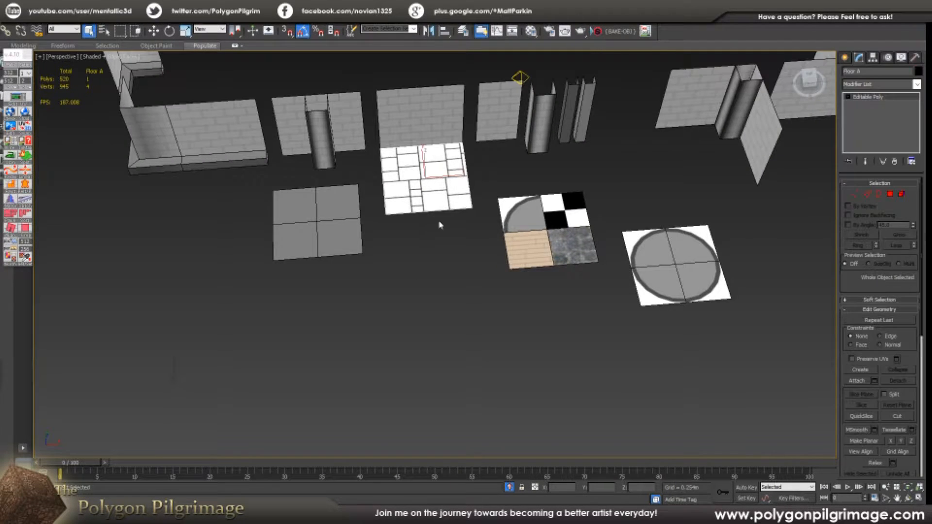
pyautogui.press('z')
pyautogui.keyDown('alt'); pyautogui.moveTo(433, 240); pyautogui.dragTo(437, 242, button='middle'); pyautogui.keyUp('alt')
pyautogui.scroll(-8, 437, 242)
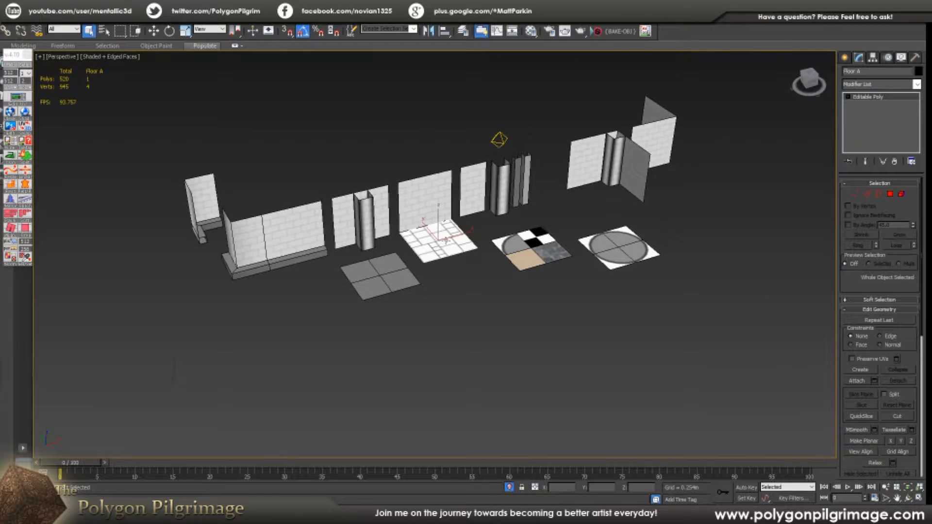
pyautogui.scroll(5, 452, 262)
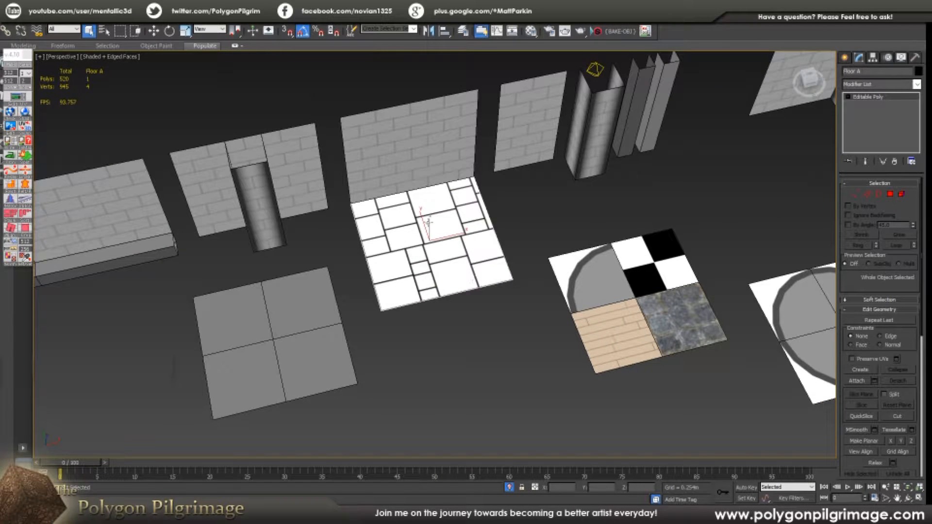
pyautogui.moveTo(458, 280)
pyautogui.keyDown('alt'); pyautogui.mouseDown(button='middle')
pyautogui.moveTo(450, 279)
pyautogui.moveTo(453, 264)
pyautogui.mouseUp(button='middle'); pyautogui.keyUp('alt')
pyautogui.scroll(-3, 458, 257)
pyautogui.scroll(3, 461, 237)
pyautogui.moveTo(464, 200); pyautogui.dragTo(458, 239, button='middle')
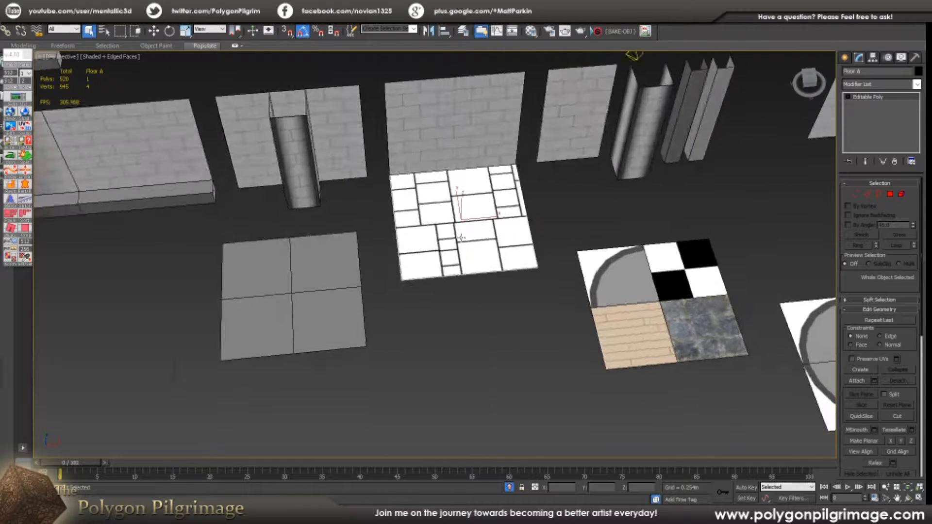
pyautogui.scroll(-3, 456, 242)
pyautogui.press('w')
pyautogui.keyDown('alt'); pyautogui.moveTo(436, 276); pyautogui.dragTo(489, 249, button='middle'); pyautogui.keyUp('alt')
pyautogui.moveTo(561, 177)
pyautogui.keyDown('shift'); pyautogui.mouseDown()
pyautogui.moveTo(314, 335)
pyautogui.moveTo(249, 331)
pyautogui.moveTo(357, 340)
pyautogui.mouseUp(); pyautogui.keyUp('shift')
pyautogui.click(460, 298)
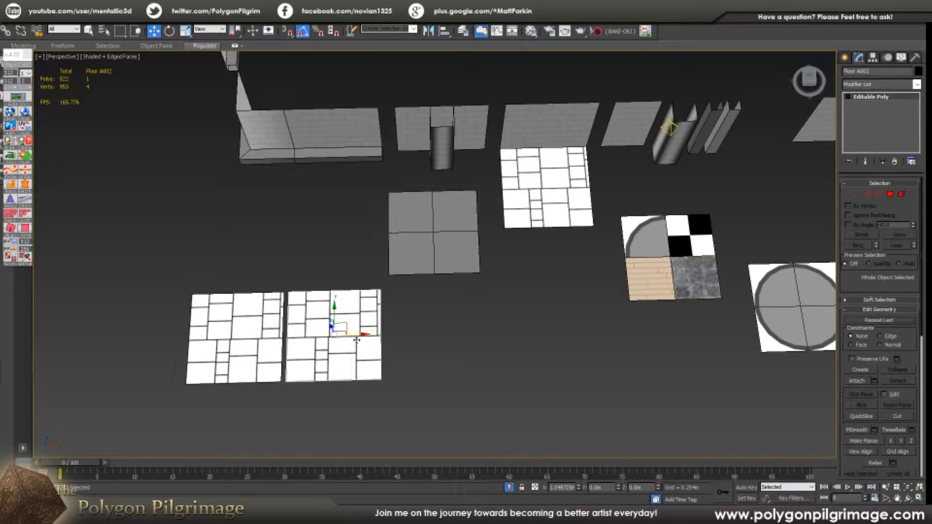
# Select both copied floor tiles and duplicate them as a second row to form a two-by-two block.
pyautogui.click(457, 298)
pyautogui.keyDown('ctrl'); pyautogui.click(270, 326); pyautogui.keyUp('ctrl')
pyautogui.moveTo(303, 335); pyautogui.dragTo(314, 311, button='middle')
pyautogui.keyDown('shift'); pyautogui.moveTo(353, 240); pyautogui.dragTo(354, 345); pyautogui.keyUp('shift')
pyautogui.click(460, 298)
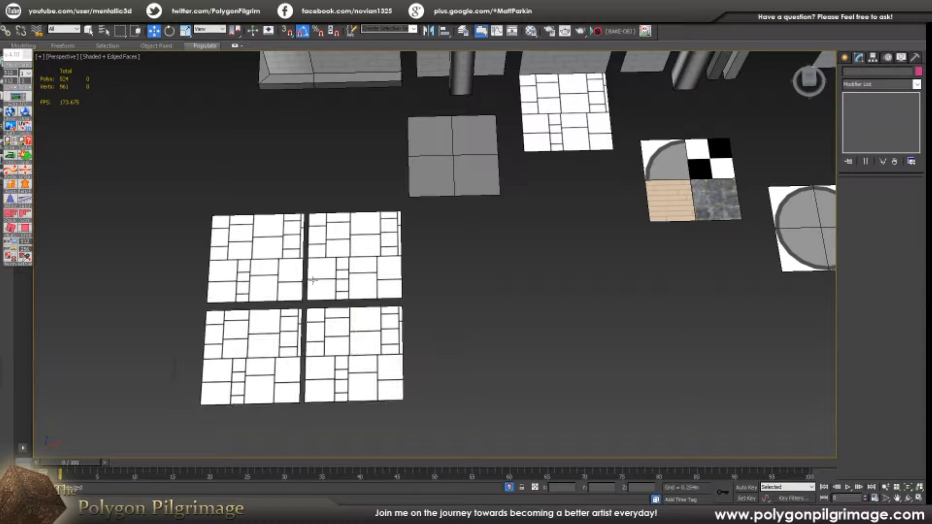
# Move the copied floor tiles together so the gaps between the rows and columns are closed.
pyautogui.scroll(3, 313, 291)
pyautogui.click(310, 309)
pyautogui.moveTo(306, 309)
pyautogui.mouseDown()
pyautogui.moveTo(295, 322)
pyautogui.moveTo(296, 313)
pyautogui.moveTo(306, 318)
pyautogui.mouseUp()
pyautogui.click(277, 353)
pyautogui.click(504, 326)
pyautogui.scroll(-3, 503, 325)
pyautogui.keyDown('alt'); pyautogui.moveTo(481, 329); pyautogui.dragTo(403, 281, button='middle'); pyautogui.keyUp('alt')
# Rotate three of the four floor tiles a quarter turn, leaving the upper-left tile as it is.
pyautogui.click(406, 262)
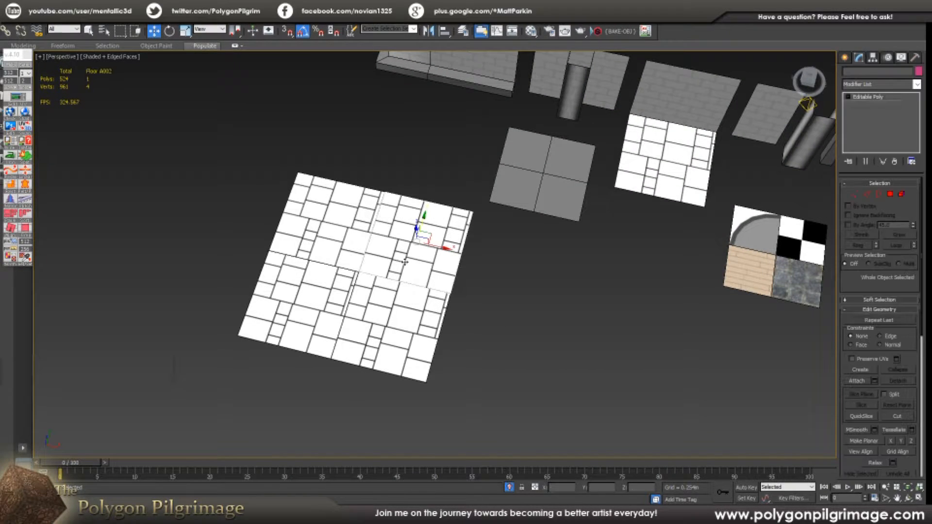
pyautogui.keyDown('ctrl'); pyautogui.click(402, 313); pyautogui.keyUp('ctrl')
pyautogui.keyDown('ctrl'); pyautogui.click(340, 294); pyautogui.keyUp('ctrl')
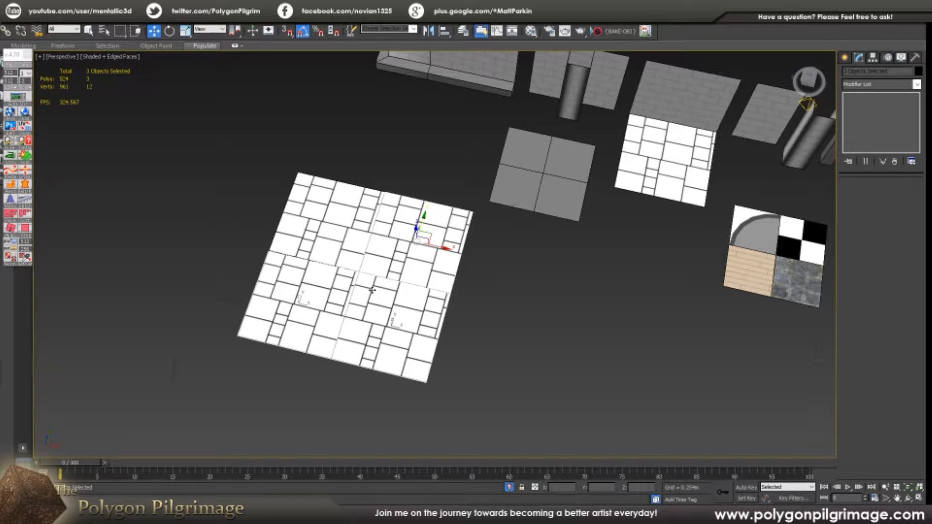
pyautogui.press('e')
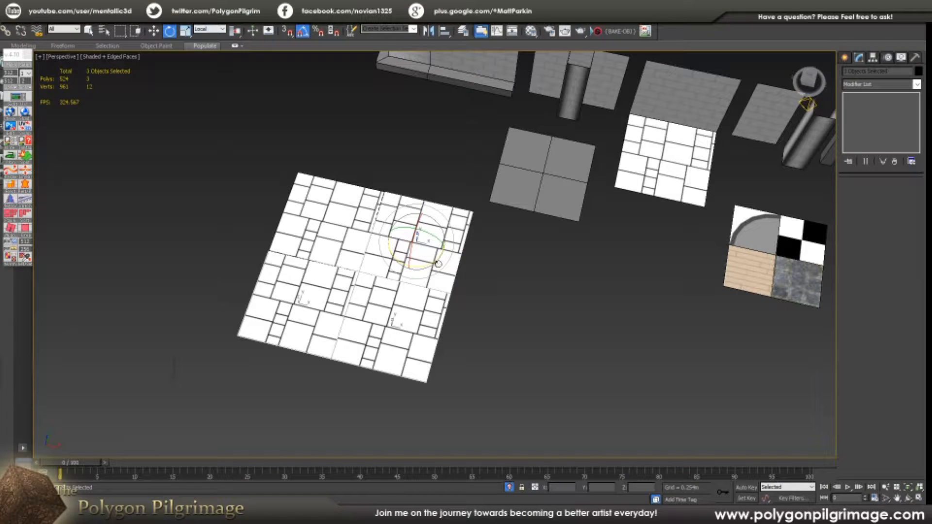
pyautogui.moveTo(430, 261); pyautogui.dragTo(387, 273)
pyautogui.click(524, 334)
pyautogui.keyDown('alt'); pyautogui.moveTo(449, 312); pyautogui.dragTo(471, 305, button='middle'); pyautogui.keyUp('alt')
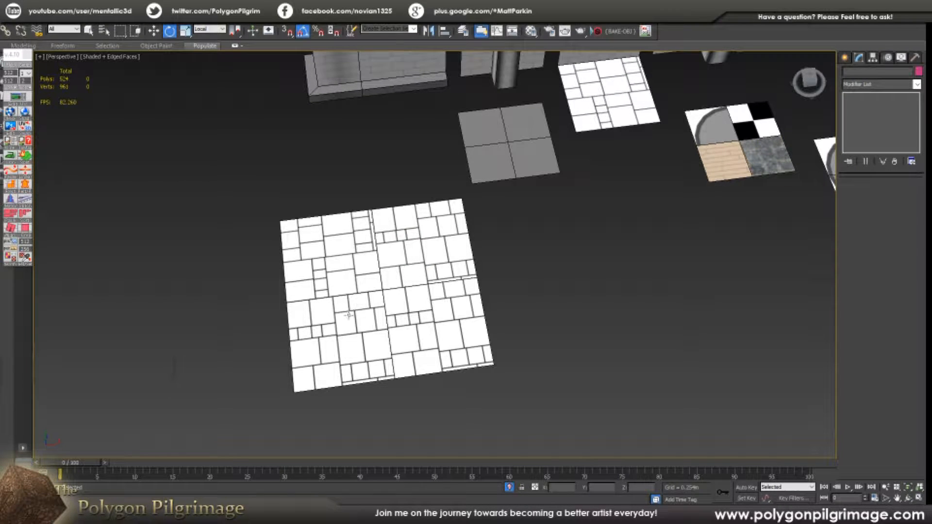
# Rotate the lower-right floor tile of the block another quarter turn to vary the stone pattern.
pyautogui.click(404, 304)
pyautogui.moveTo(464, 335); pyautogui.dragTo(412, 370)
pyautogui.click(555, 327)
pyautogui.keyDown('alt'); pyautogui.moveTo(555, 326); pyautogui.dragTo(504, 305, button='middle'); pyautogui.keyUp('alt')
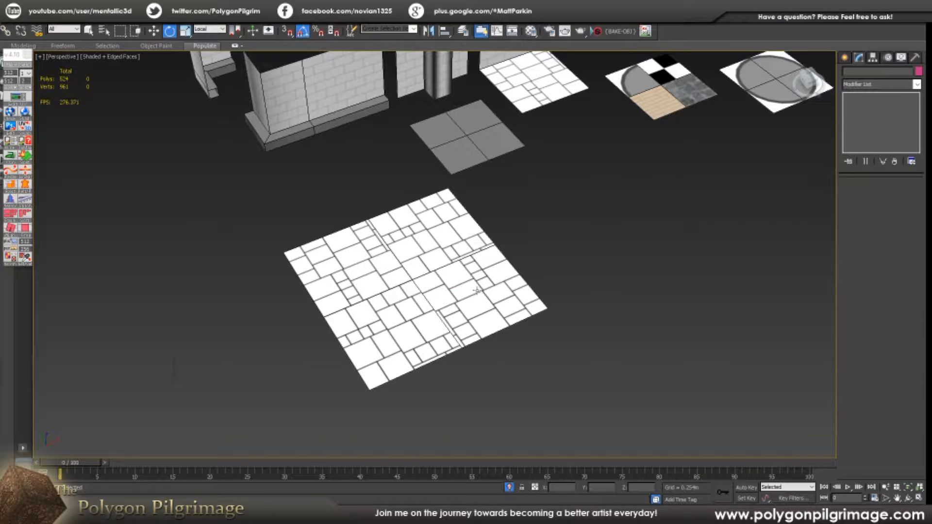
# Copy the four-tile floor block along X and snap the copy flush against the original block's edge.
pyautogui.keyDown('alt'); pyautogui.moveTo(477, 290); pyautogui.dragTo(446, 308, button='middle'); pyautogui.keyUp('alt')
pyautogui.press('w')
pyautogui.keyDown('alt'); pyautogui.moveTo(348, 290); pyautogui.dragTo(354, 300, button='middle'); pyautogui.keyUp('alt')
pyautogui.moveTo(247, 205); pyautogui.dragTo(431, 395)
pyautogui.moveTo(510, 433); pyautogui.dragTo(473, 389, button='middle')
pyautogui.moveTo(421, 221)
pyautogui.keyDown('shift'); pyautogui.mouseDown()
pyautogui.moveTo(641, 228)
pyautogui.moveTo(620, 222)
pyautogui.mouseUp(); pyautogui.keyUp('shift')
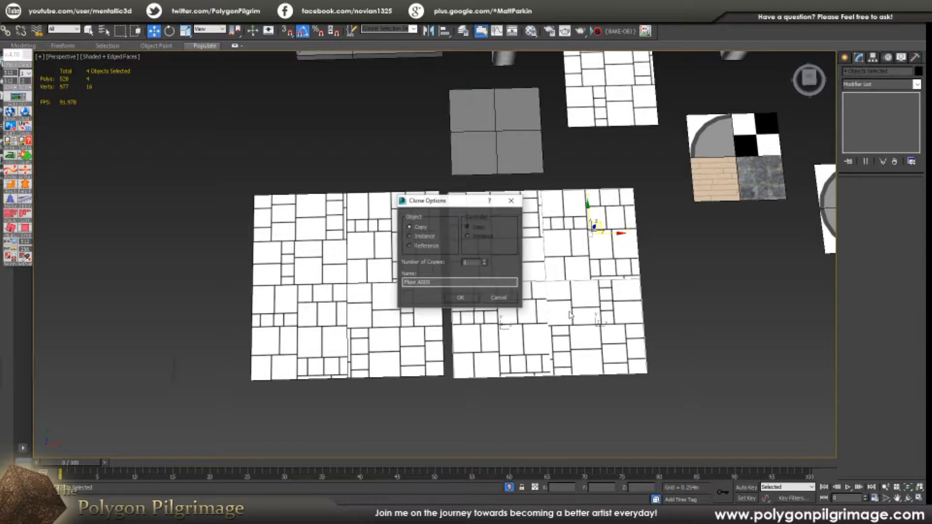
pyautogui.click(460, 298)
pyautogui.press('s')
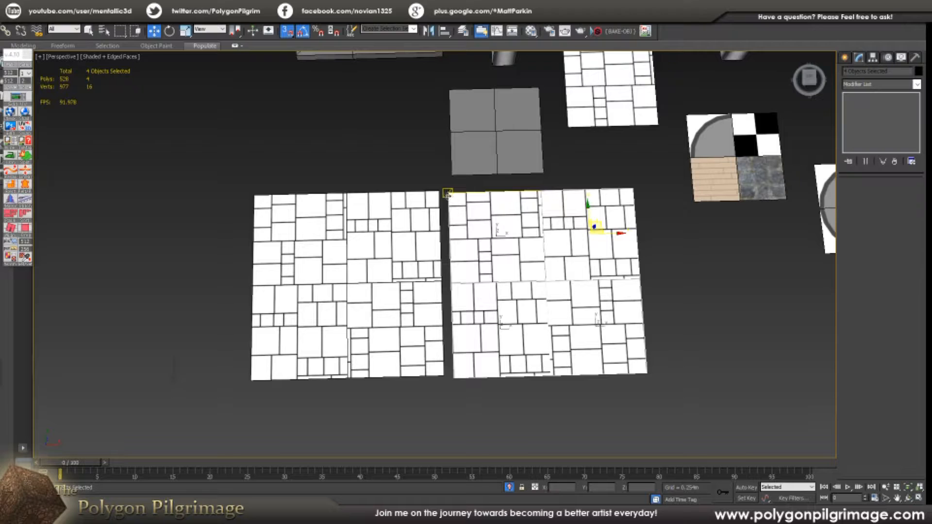
pyautogui.moveTo(447, 193); pyautogui.dragTo(442, 192)
pyautogui.scroll(-3, 444, 330)
# Copy all eight floor tiles along Y and snap the copy flush below them to complete a four-by-four floor.
pyautogui.moveTo(468, 370); pyautogui.dragTo(292, 207)
pyautogui.keyDown('shift'); pyautogui.moveTo(531, 221); pyautogui.dragTo(539, 362); pyautogui.keyUp('shift')
pyautogui.click(458, 301)
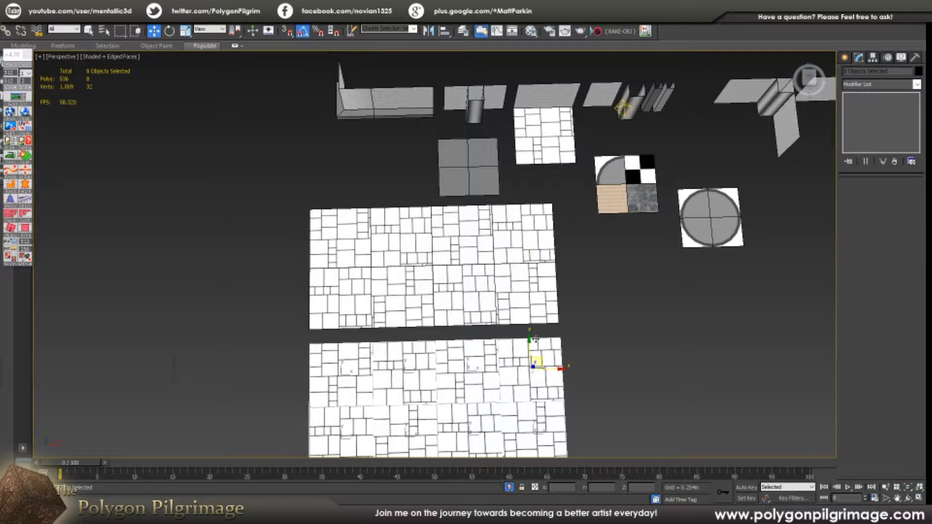
pyautogui.press('s')
pyautogui.moveTo(559, 340); pyautogui.dragTo(557, 324)
pyautogui.press('s')
pyautogui.keyDown('alt'); pyautogui.moveTo(558, 328); pyautogui.dragTo(527, 289, button='middle'); pyautogui.keyUp('alt')
pyautogui.click(550, 327)
pyautogui.scroll(-2, 427, 294)
pyautogui.scroll(2, 427, 292)
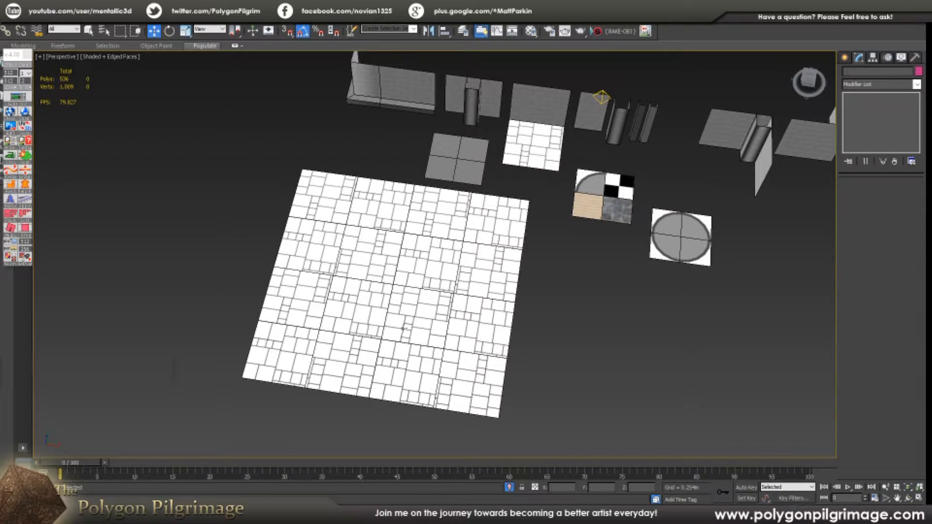
# Rotate three scattered floor tiles, in the first, third and fourth columns, to break up the repeating pattern.
pyautogui.click(319, 252)
pyautogui.keyDown('ctrl'); pyautogui.click(409, 318); pyautogui.keyUp('ctrl')
pyautogui.keyDown('ctrl'); pyautogui.click(504, 233); pyautogui.keyUp('ctrl')
pyautogui.press('e')
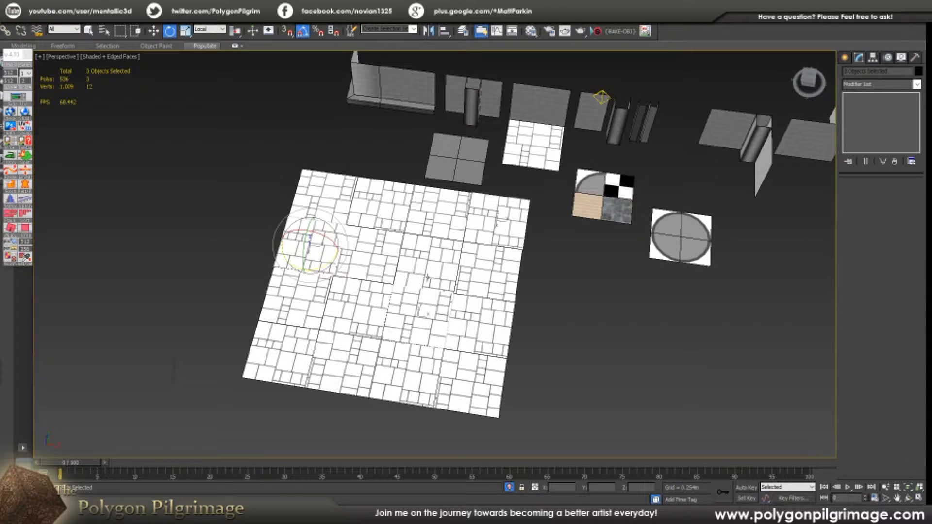
pyautogui.moveTo(328, 266); pyautogui.dragTo(271, 270)
# Rotate three more floor tiles, two in the second column and one in the third, for further variation.
pyautogui.click(421, 264)
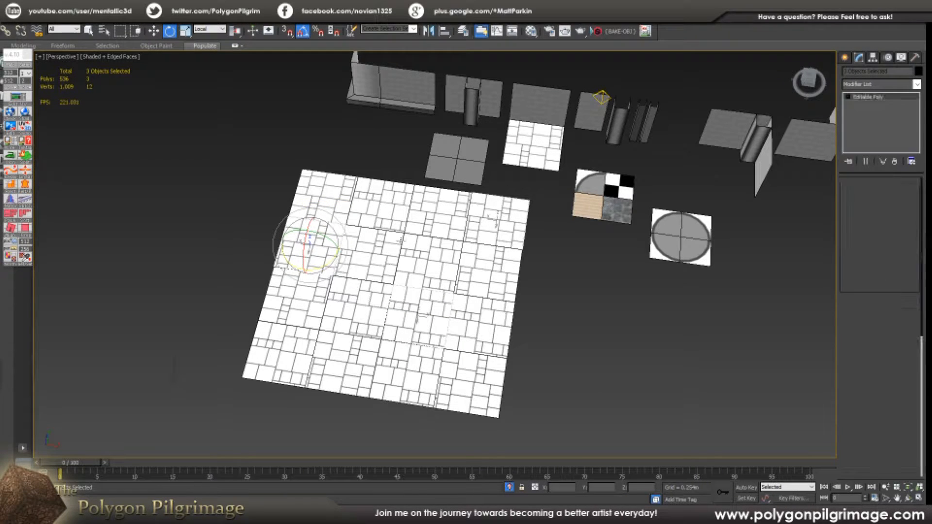
pyautogui.keyDown('ctrl'); pyautogui.click(383, 208); pyautogui.keyUp('ctrl')
pyautogui.keyDown('ctrl'); pyautogui.click(345, 382); pyautogui.keyUp('ctrl')
pyautogui.moveTo(446, 284); pyautogui.dragTo(484, 262)
pyautogui.click(569, 338)
pyautogui.moveTo(570, 339); pyautogui.dragTo(551, 330, button='middle')
pyautogui.keyDown('alt'); pyautogui.moveTo(424, 317); pyautogui.dragTo(468, 304, button='middle'); pyautogui.keyUp('alt')
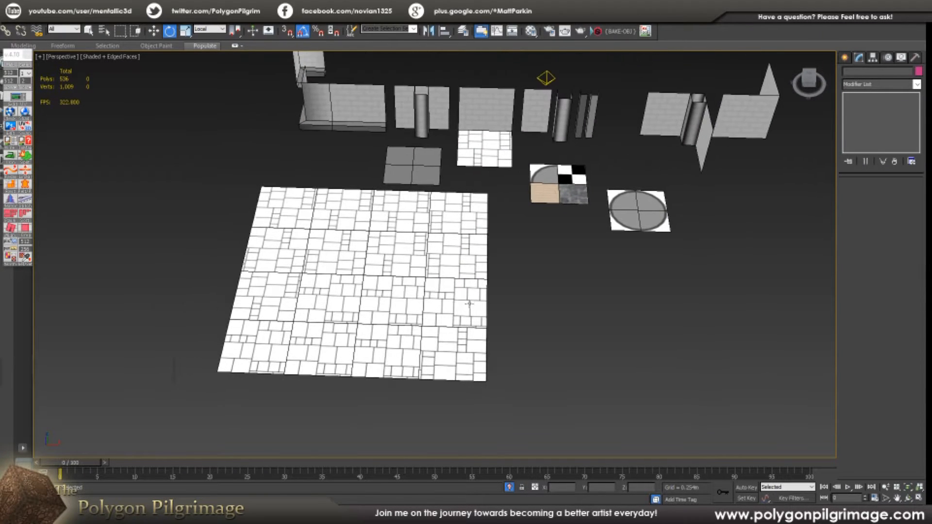
# Rotate the corner tile of the first row and the second row's third tile to vary the floor pattern.
pyautogui.click(374, 247)
pyautogui.keyDown('ctrl'); pyautogui.click(287, 222); pyautogui.keyUp('ctrl')
pyautogui.moveTo(370, 272); pyautogui.dragTo(429, 282)
pyautogui.click(513, 300)
pyautogui.keyDown('alt'); pyautogui.moveTo(512, 300); pyautogui.dragTo(447, 311, button='middle'); pyautogui.keyUp('alt')
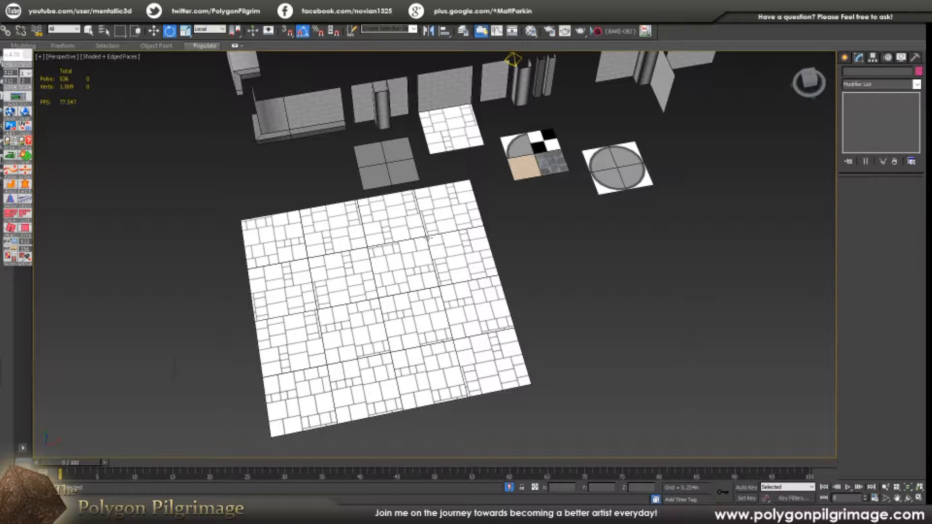
pyautogui.moveTo(436, 303); pyautogui.dragTo(427, 302, button='middle')
pyautogui.keyDown('alt'); pyautogui.moveTo(328, 291); pyautogui.dragTo(290, 283, button='middle'); pyautogui.keyUp('alt')
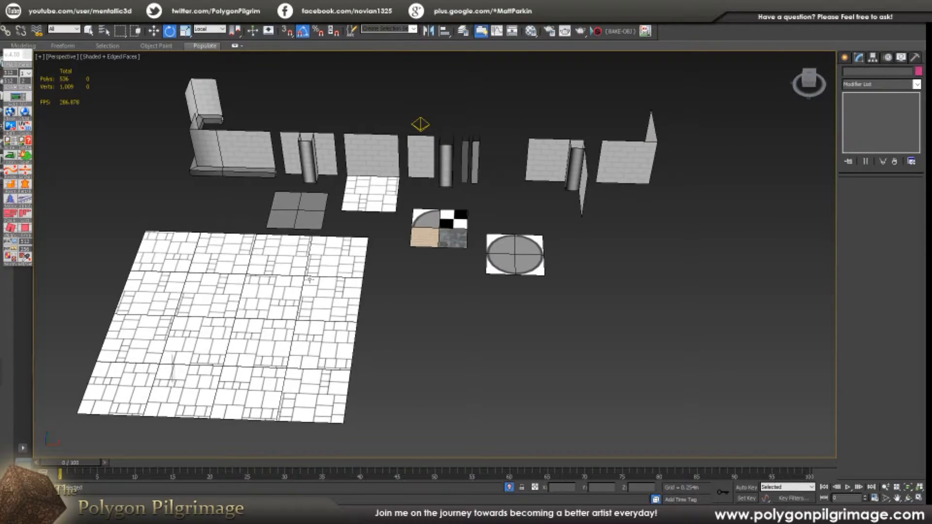
# Compare the quarter-circle floor tile with the four rotated copies that make up the full circular floor design.
pyautogui.scroll(8, 437, 249)
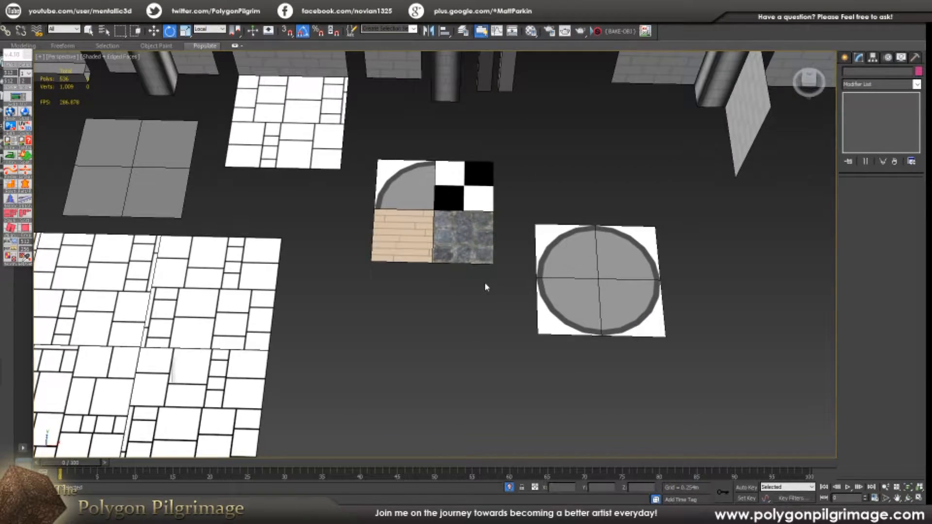
pyautogui.moveTo(484, 286); pyautogui.dragTo(473, 294, button='middle')
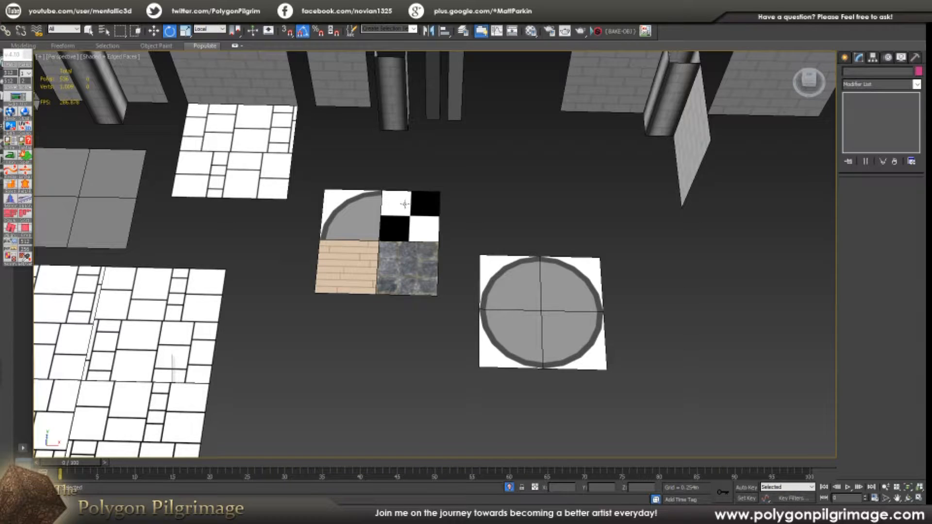
pyautogui.moveTo(359, 240); pyautogui.dragTo(374, 268, button='middle')
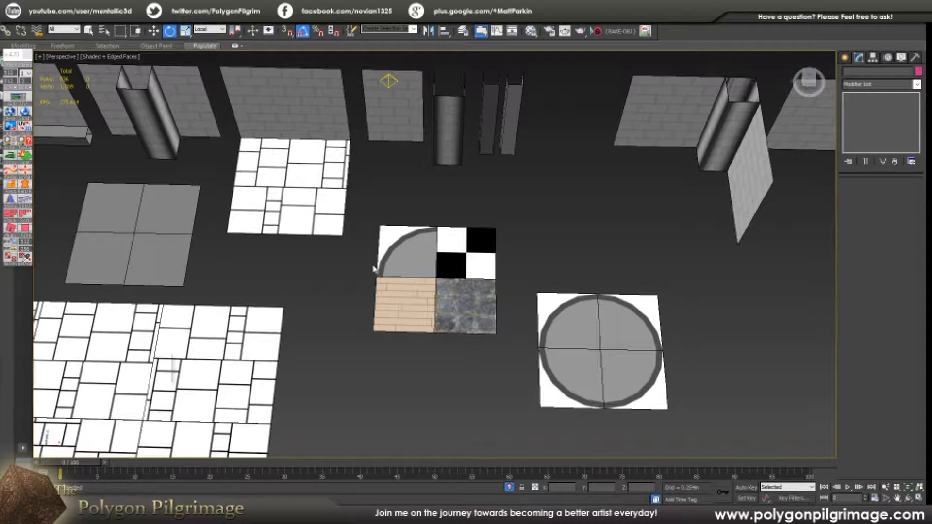
pyautogui.moveTo(407, 279); pyautogui.dragTo(328, 238, button='middle')
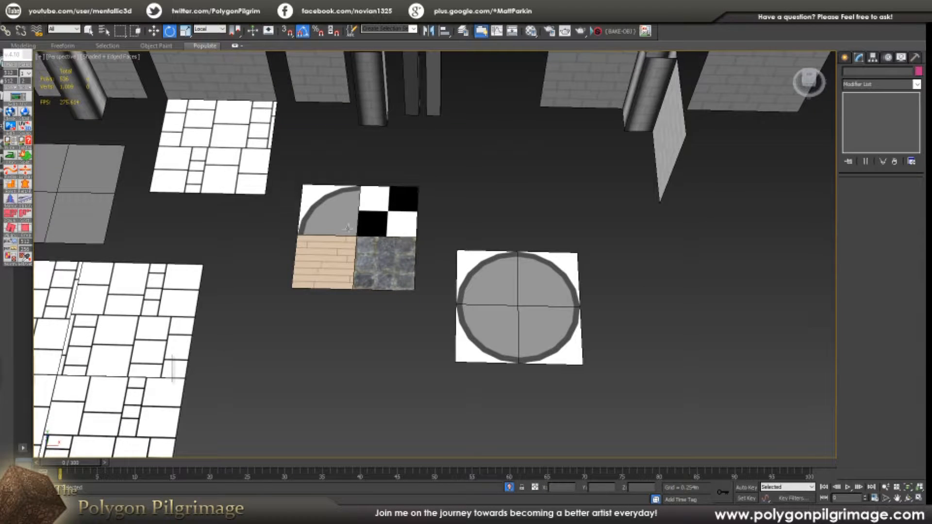
pyautogui.click(346, 228)
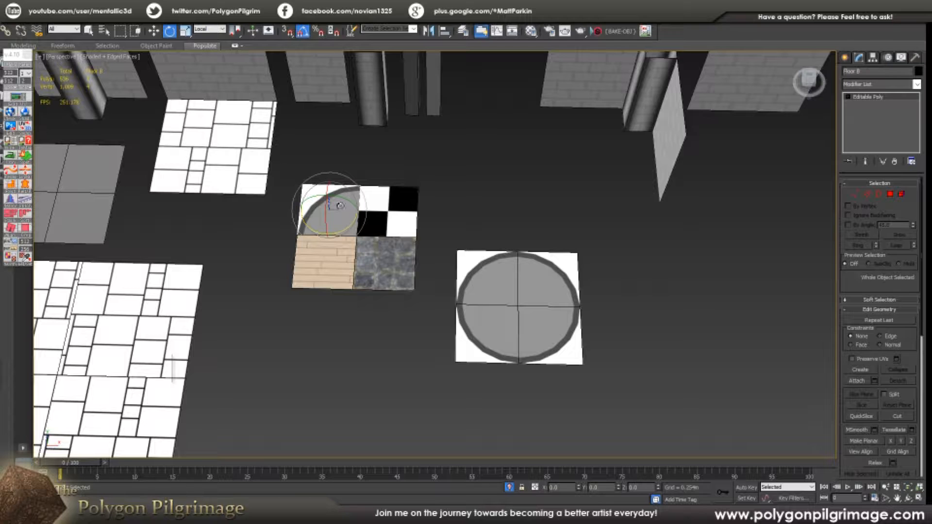
pyautogui.click(486, 280)
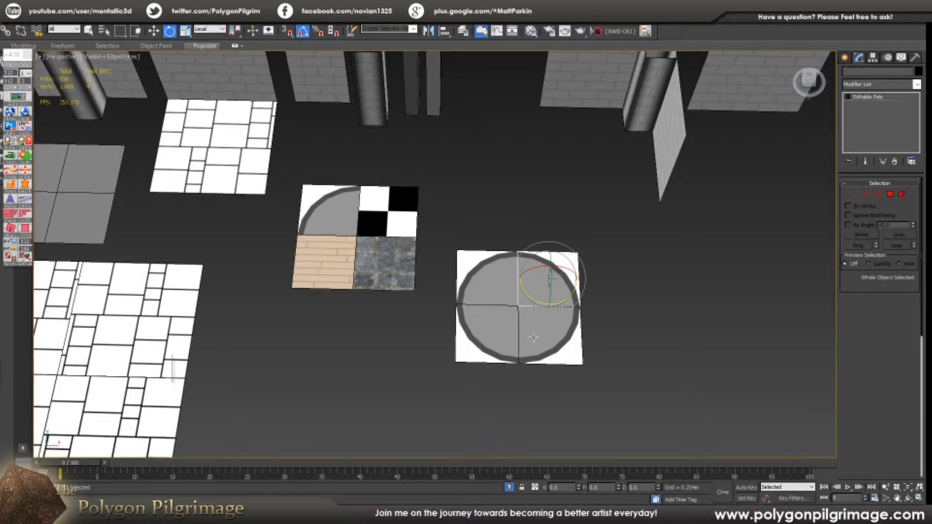
pyautogui.click(347, 212)
pyautogui.click(493, 285)
pyautogui.click(543, 287)
pyautogui.click(552, 322)
pyautogui.click(477, 341)
pyautogui.click(510, 383)
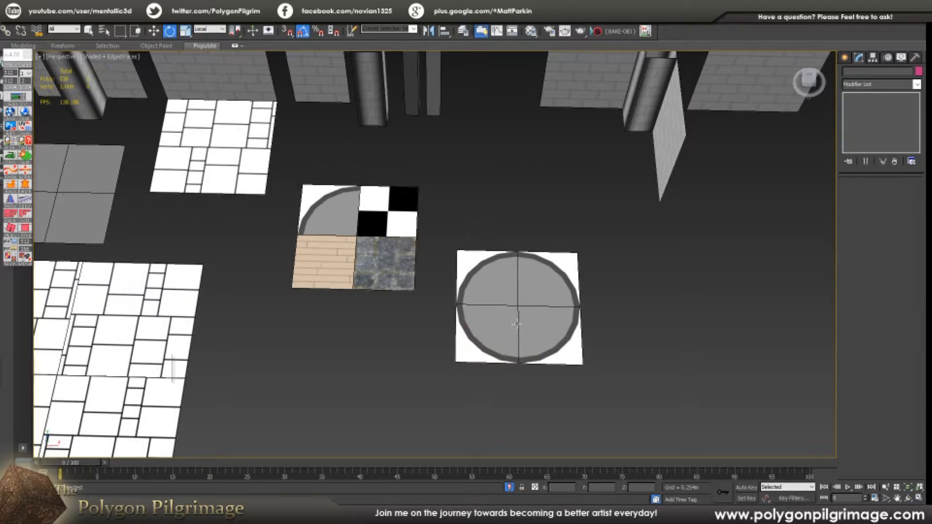
pyautogui.keyDown('alt'); pyautogui.moveTo(513, 376); pyautogui.dragTo(548, 309, button='middle'); pyautogui.keyUp('alt')
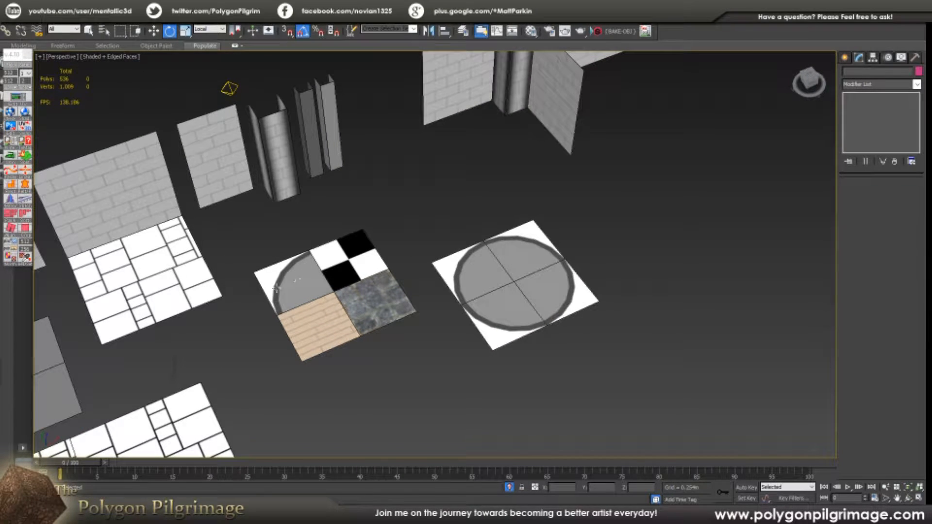
pyautogui.moveTo(321, 287); pyautogui.dragTo(380, 317, button='middle')
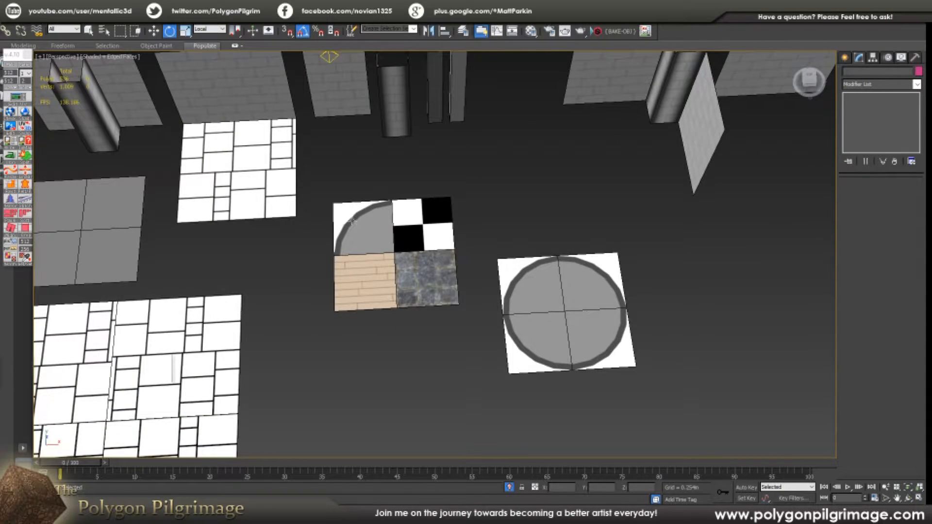
pyautogui.click(558, 279)
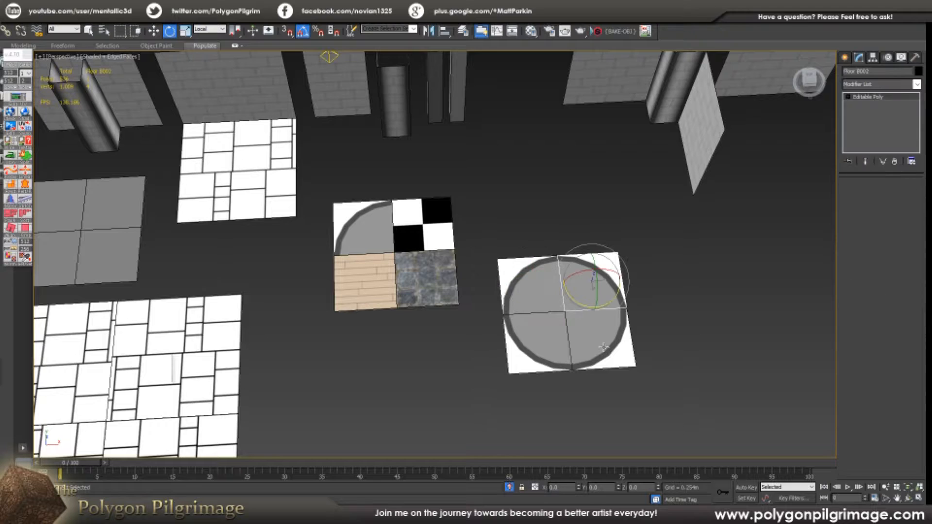
# Examine the assembled circular floor, and compare the quarter-circle source tile with the checkered tile beside it.
pyautogui.click(540, 281)
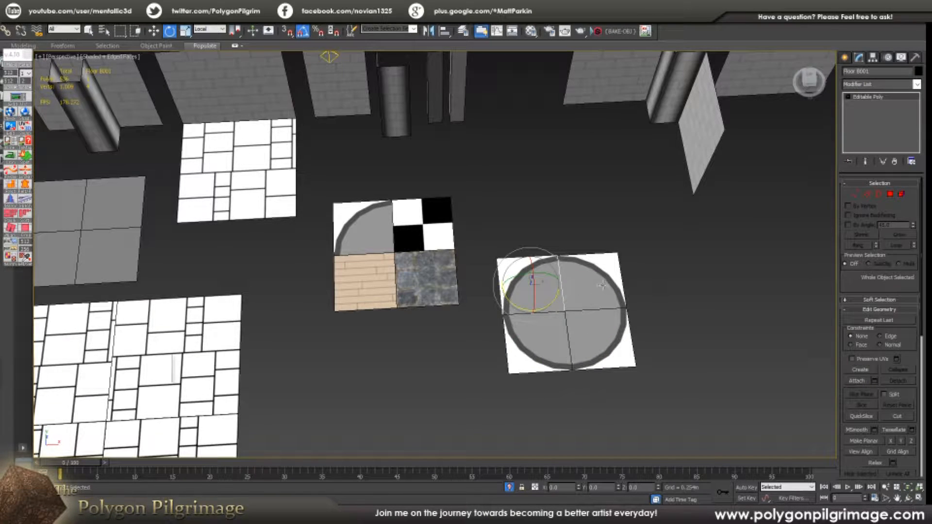
pyautogui.moveTo(502, 311)
pyautogui.keyDown('alt'); pyautogui.mouseDown(button='middle')
pyautogui.moveTo(490, 294)
pyautogui.moveTo(490, 311)
pyautogui.mouseUp(button='middle'); pyautogui.keyUp('alt')
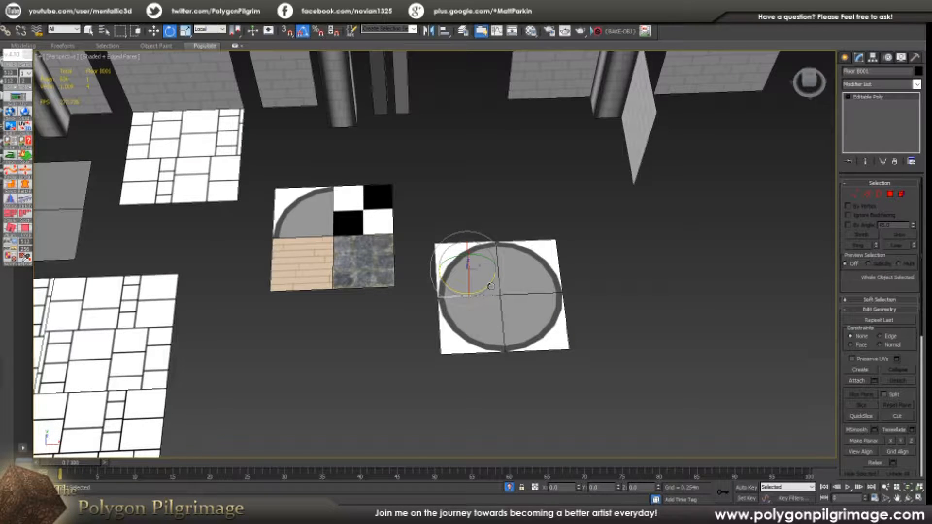
pyautogui.moveTo(504, 337); pyautogui.dragTo(512, 334, button='middle')
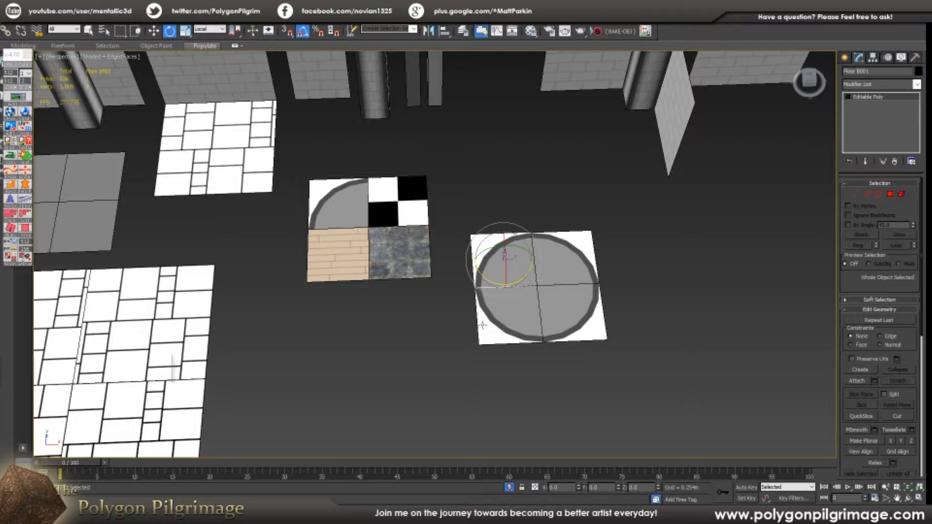
pyautogui.moveTo(381, 210); pyautogui.dragTo(389, 246, button='middle')
pyautogui.scroll(3, 389, 246)
pyautogui.click(422, 275)
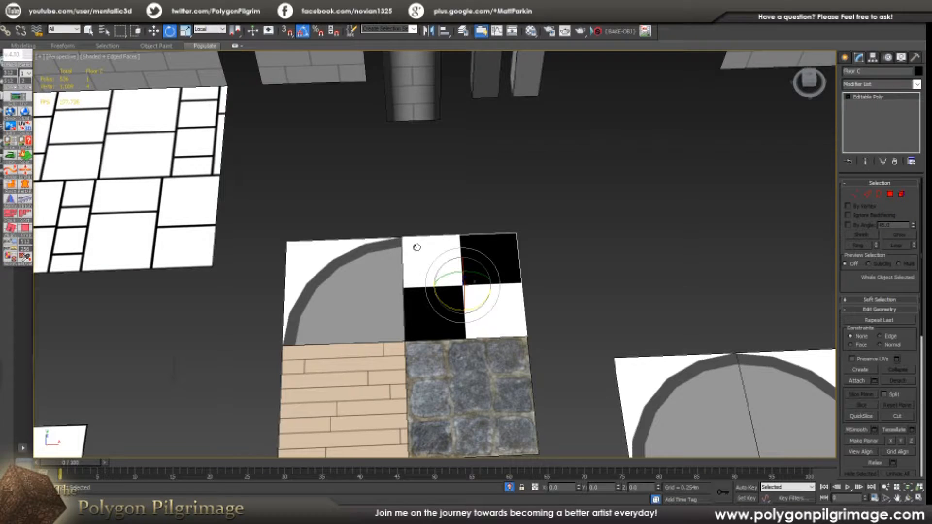
pyautogui.click(339, 303)
pyautogui.click(472, 292)
# Review the large stone floor, and inspect the cobblestone, wood-plank and quarter-circle source tiles individually.
pyautogui.moveTo(560, 314); pyautogui.dragTo(510, 296, button='middle')
pyautogui.scroll(-5, 541, 307)
pyautogui.click(251, 221)
pyautogui.click(257, 367)
pyautogui.click(462, 170)
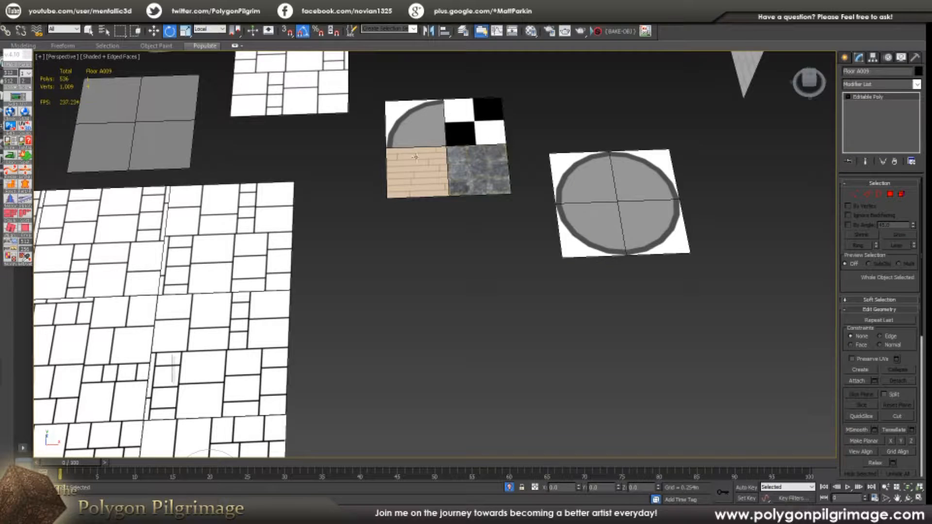
pyautogui.moveTo(398, 147); pyautogui.dragTo(434, 212, button='middle')
pyautogui.scroll(2, 391, 238)
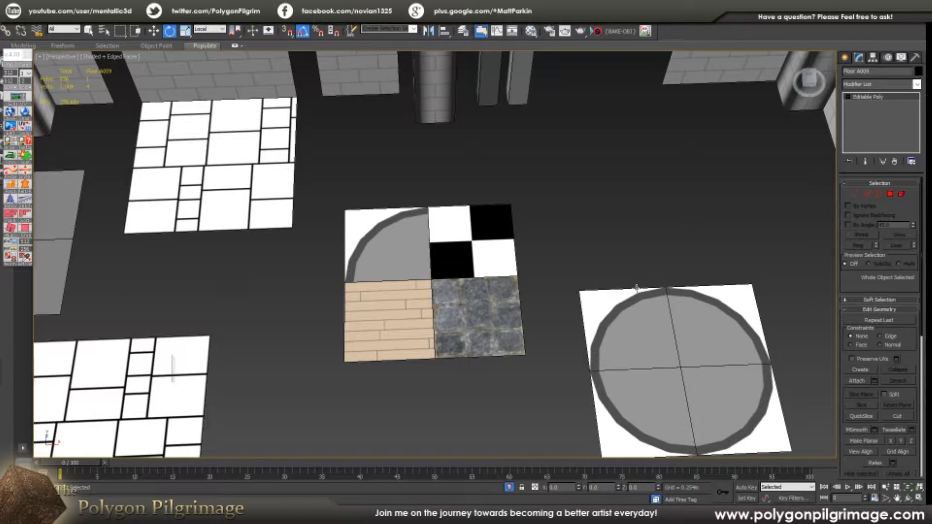
pyautogui.moveTo(590, 318); pyautogui.dragTo(573, 294, button='middle')
pyautogui.click(559, 243)
pyautogui.click(452, 247)
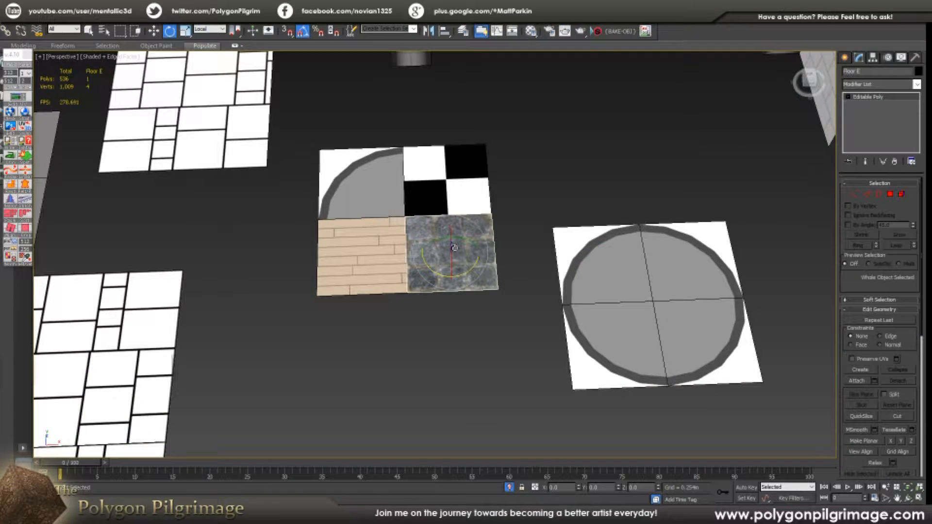
pyautogui.click(372, 246)
pyautogui.click(370, 195)
pyautogui.click(427, 260)
# Copy the checkered floor tile into the empty area between the large stone floor and the circular floor.
pyautogui.moveTo(420, 291); pyautogui.dragTo(436, 214, button='middle')
pyautogui.press('w')
pyautogui.click(416, 216)
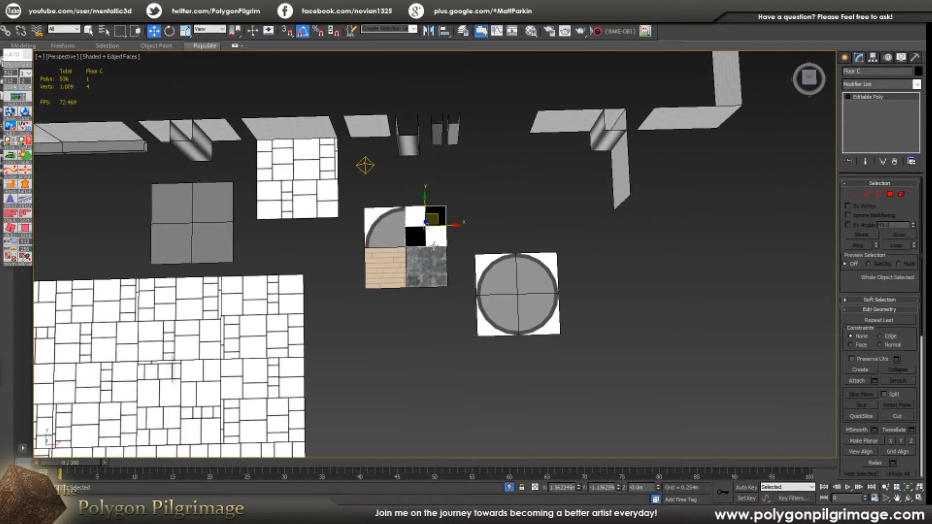
pyautogui.keyDown('shift'); pyautogui.moveTo(437, 214); pyautogui.dragTo(373, 369); pyautogui.keyUp('shift')
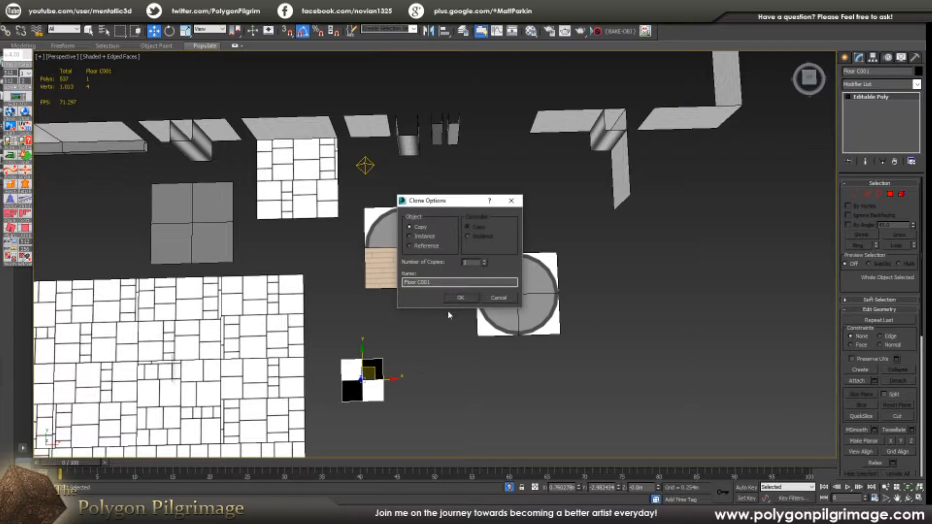
pyautogui.press('Return')
# Copy the new checkered tile sideways and snap the copy flush against its edge to form a pair.
pyautogui.moveTo(404, 366); pyautogui.dragTo(383, 320, button='middle')
pyautogui.scroll(3, 383, 320)
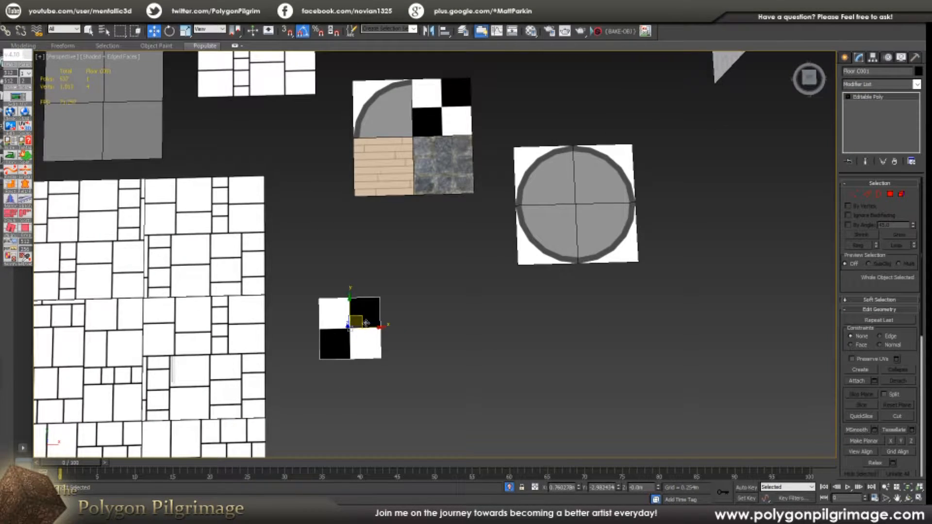
pyautogui.keyDown('shift'); pyautogui.moveTo(383, 319); pyautogui.dragTo(453, 319); pyautogui.keyUp('shift')
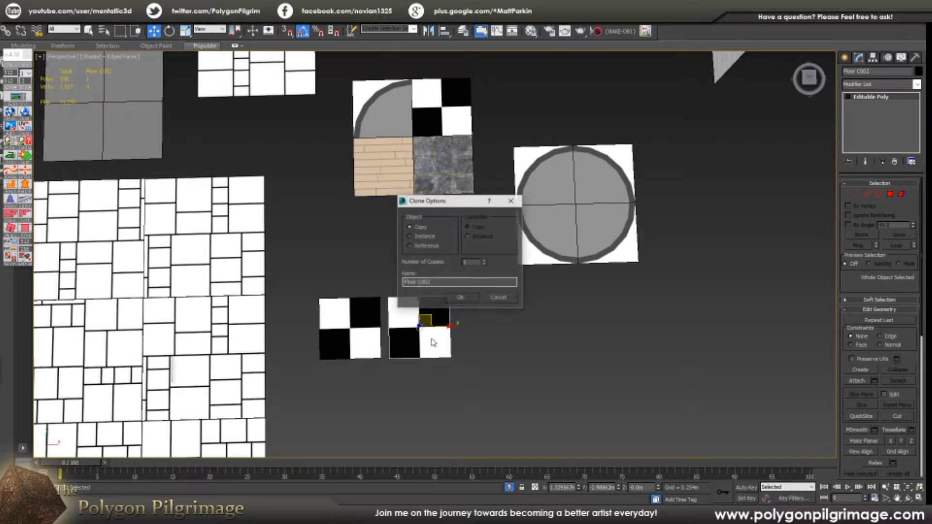
pyautogui.click(472, 302)
pyautogui.press('s')
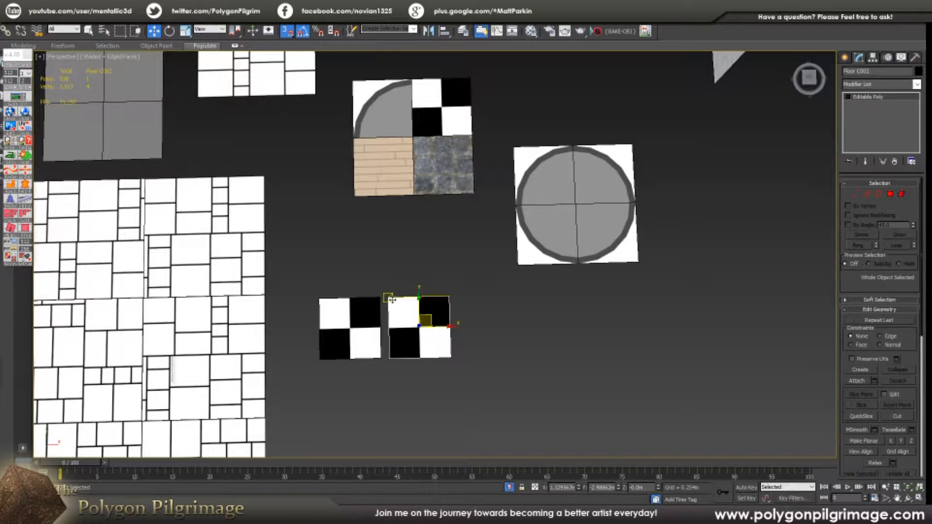
pyautogui.moveTo(393, 302); pyautogui.dragTo(387, 300)
pyautogui.press('s')
# Copy the pair of checkered tiles and snap the copies against the pair's lower edge to form a two-by-two block.
pyautogui.keyDown('ctrl'); pyautogui.click(346, 330); pyautogui.keyUp('ctrl')
pyautogui.moveTo(404, 371); pyautogui.dragTo(405, 362, button='middle')
pyautogui.keyDown('shift'); pyautogui.moveTo(350, 297); pyautogui.dragTo(349, 368); pyautogui.keyUp('shift')
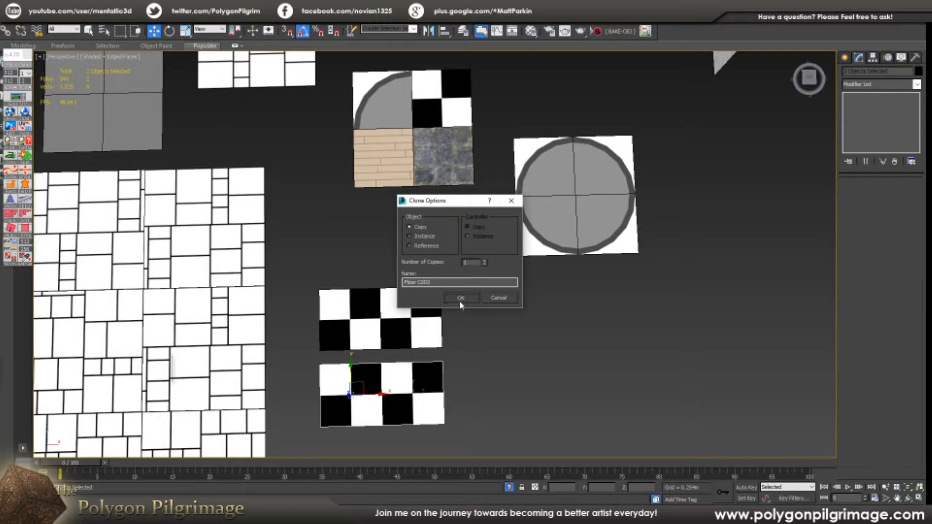
pyautogui.click(460, 299)
pyautogui.press('s')
pyautogui.moveTo(442, 362); pyautogui.dragTo(441, 347)
pyautogui.press('s')
# Copy all four checkered tiles and snap the copies below the block to form a two-by-four strip.
pyautogui.moveTo(474, 358); pyautogui.dragTo(478, 317, button='middle')
pyautogui.moveTo(336, 297); pyautogui.dragTo(468, 401)
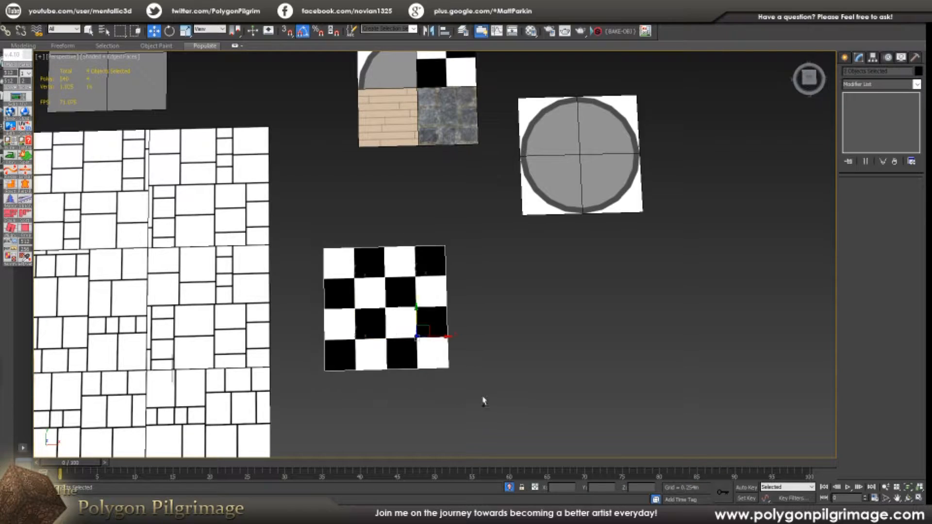
pyautogui.moveTo(483, 403); pyautogui.dragTo(461, 374, button='middle')
pyautogui.moveTo(412, 297)
pyautogui.keyDown('shift'); pyautogui.mouseDown()
pyautogui.moveTo(591, 311)
pyautogui.moveTo(530, 426)
pyautogui.moveTo(482, 395)
pyautogui.mouseUp(); pyautogui.keyUp('shift')
pyautogui.click(468, 298)
pyautogui.press('s')
pyautogui.moveTo(406, 433); pyautogui.dragTo(439, 354)
# Copy the eight-tile checkered strip and snap the copies alongside it to complete a four-by-four tile floor.
pyautogui.scroll(-2, 439, 353)
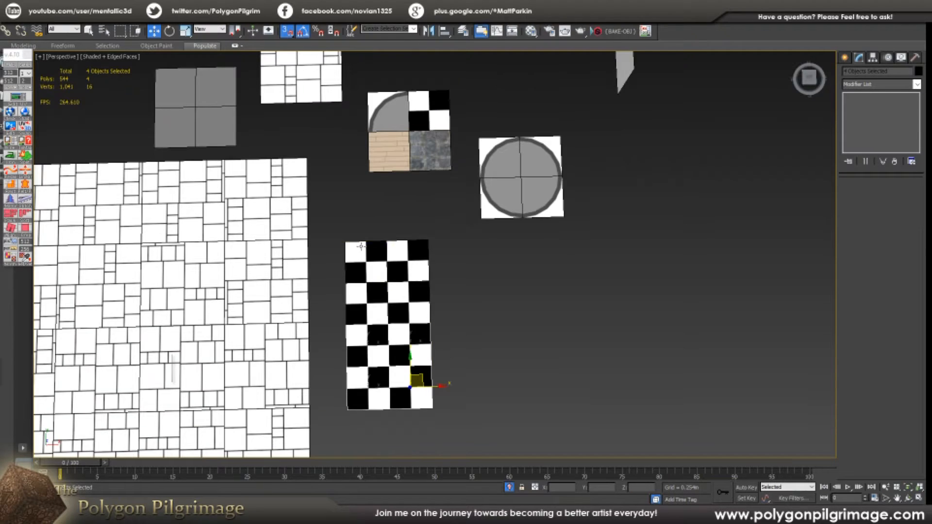
pyautogui.moveTo(336, 221); pyautogui.dragTo(465, 444)
pyautogui.press('s')
pyautogui.keyDown('shift'); pyautogui.moveTo(436, 301); pyautogui.dragTo(556, 298); pyautogui.keyUp('shift')
pyautogui.click(460, 297)
pyautogui.press('s')
pyautogui.moveTo(462, 240); pyautogui.dragTo(428, 239)
pyautogui.press('s')
pyautogui.click(567, 351)
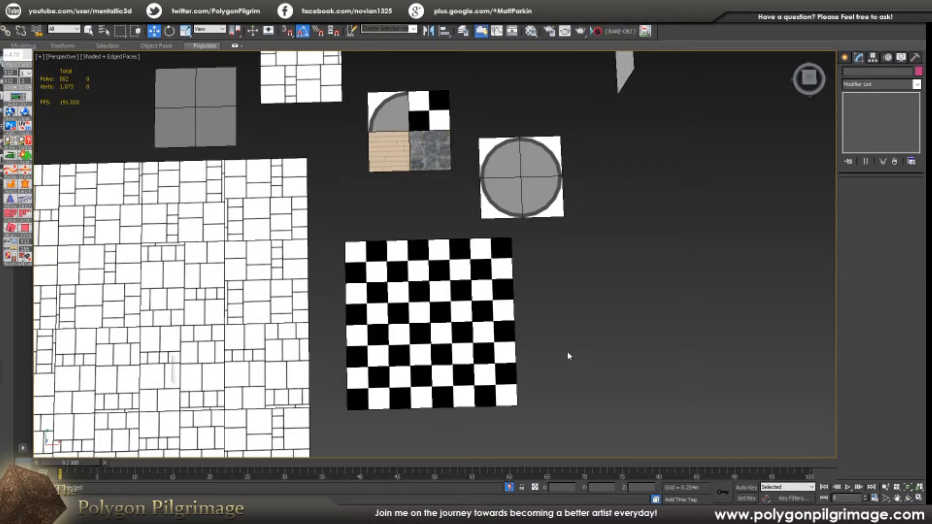
# Copy the wood-plank floor tile into the empty area beside the checkered floor.
pyautogui.scroll(-2, 556, 341)
pyautogui.keyDown('alt'); pyautogui.moveTo(530, 341); pyautogui.dragTo(514, 305, button='middle'); pyautogui.keyUp('alt')
pyautogui.scroll(2, 477, 298)
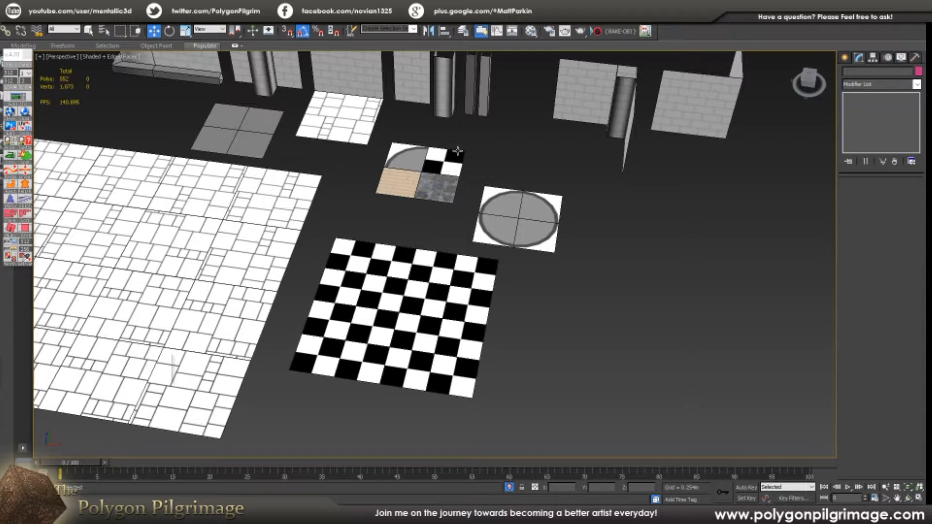
pyautogui.keyDown('alt'); pyautogui.moveTo(449, 220); pyautogui.dragTo(443, 226, button='middle'); pyautogui.keyUp('alt')
pyautogui.click(384, 159)
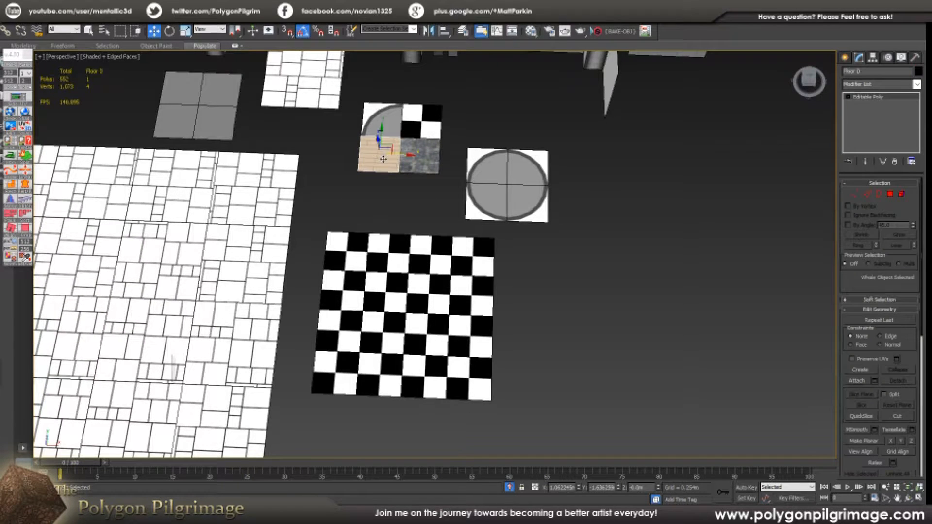
pyautogui.keyDown('alt'); pyautogui.moveTo(388, 168); pyautogui.dragTo(396, 163, button='middle'); pyautogui.keyUp('alt')
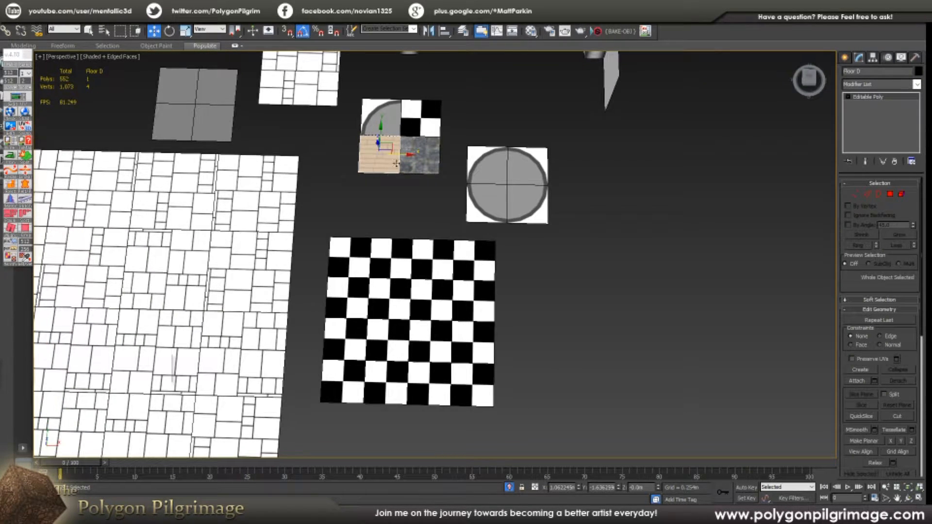
pyautogui.click(493, 213)
pyautogui.keyDown('shift'); pyautogui.moveTo(381, 148); pyautogui.dragTo(539, 257); pyautogui.keyUp('shift')
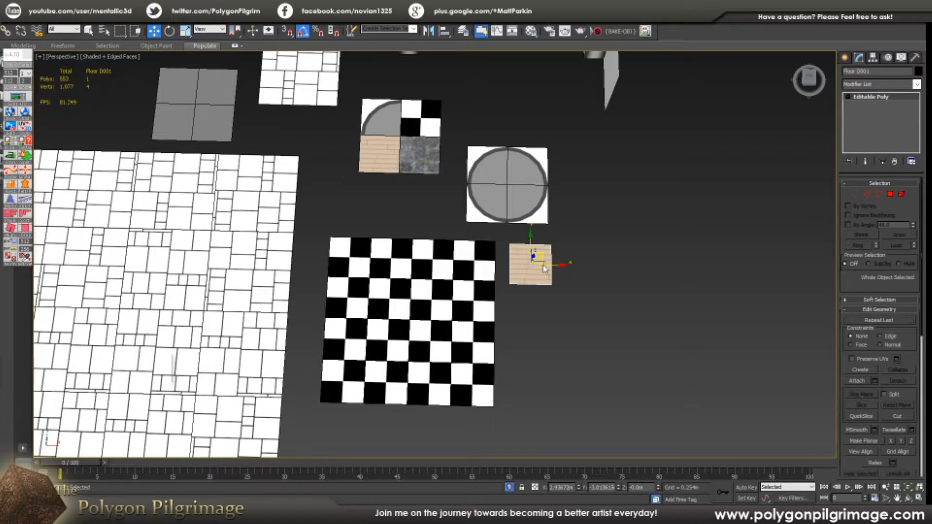
pyautogui.click(460, 297)
# Look over the finished floors, source tiles and wall pieces together from an angled view.
pyautogui.keyDown('alt'); pyautogui.moveTo(431, 323); pyautogui.dragTo(394, 320, button='middle'); pyautogui.keyUp('alt')
pyautogui.click(313, 308)
pyautogui.click(467, 275)
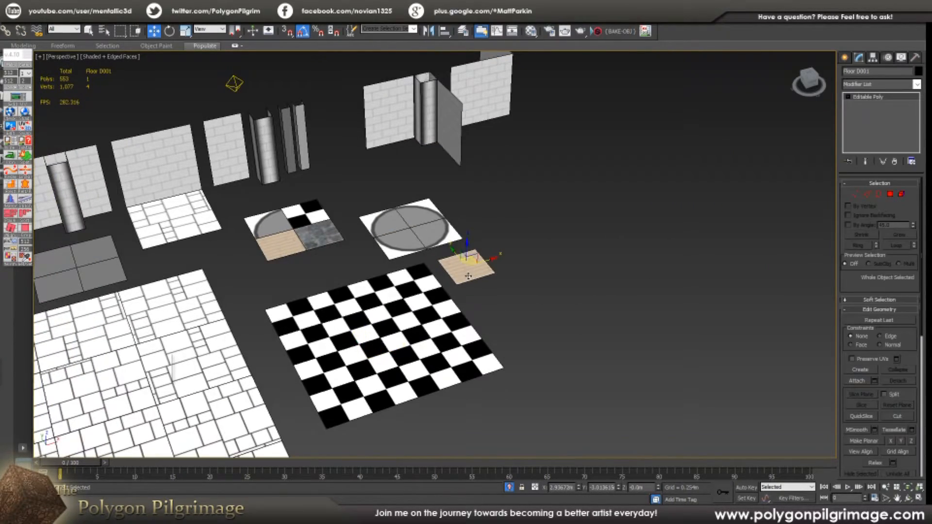
pyautogui.moveTo(216, 295); pyautogui.dragTo(460, 250, button='middle')
pyautogui.keyDown('alt'); pyautogui.moveTo(460, 251); pyautogui.dragTo(425, 259, button='middle'); pyautogui.keyUp('alt')
pyautogui.moveTo(551, 225); pyautogui.dragTo(491, 267, button='middle')
pyautogui.moveTo(521, 192); pyautogui.dragTo(507, 222, button='middle')
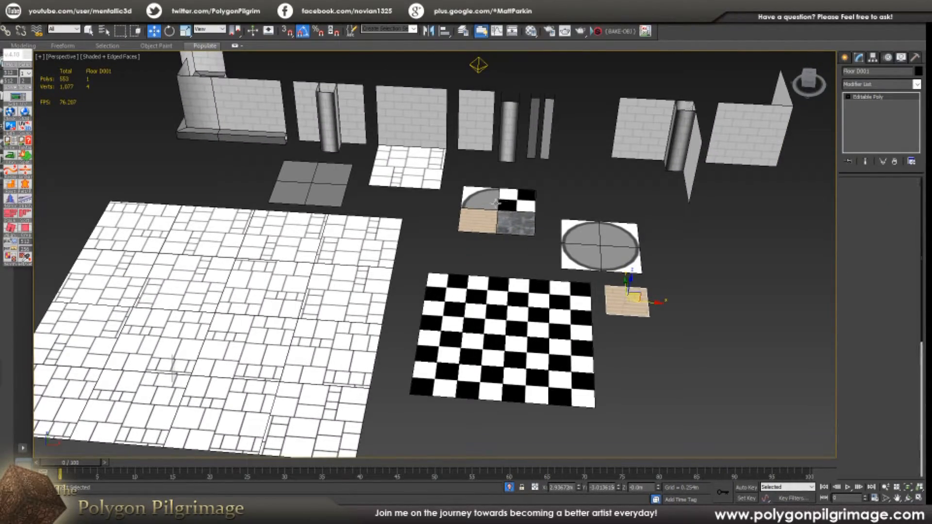
# Select the nine source pieces: quarter-circle, checkered, wood and cobblestone tiles, the column, full and half wall panels, and both narrow strips.
pyautogui.click(494, 203)
pyautogui.keyDown('ctrl'); pyautogui.click(508, 201); pyautogui.keyUp('ctrl')
pyautogui.keyDown('ctrl'); pyautogui.click(492, 220); pyautogui.keyUp('ctrl')
pyautogui.keyDown('ctrl'); pyautogui.click(511, 217); pyautogui.keyUp('ctrl')
pyautogui.keyDown('ctrl'); pyautogui.click(503, 152); pyautogui.keyUp('ctrl')
pyautogui.keyDown('ctrl'); pyautogui.click(428, 121); pyautogui.keyUp('ctrl')
pyautogui.keyDown('ctrl'); pyautogui.click(482, 121); pyautogui.keyUp('ctrl')
pyautogui.keyDown('ctrl'); pyautogui.click(533, 114); pyautogui.keyUp('ctrl')
pyautogui.keyDown('ctrl'); pyautogui.click(547, 115); pyautogui.keyUp('ctrl')
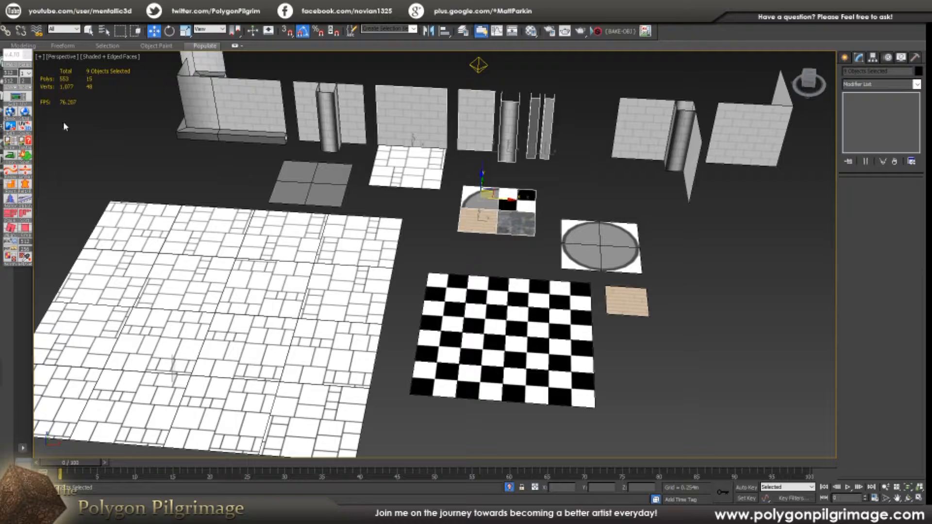
# Apply Unwrap UVW to the selected pieces and show Atlas_Example_basecolor.png behind their UVs in the UV editor.
pyautogui.moveTo(402, 255)
pyautogui.mouseDown(button='middle')
pyautogui.moveTo(391, 257)
pyautogui.moveTo(398, 263)
pyautogui.mouseUp(button='middle')
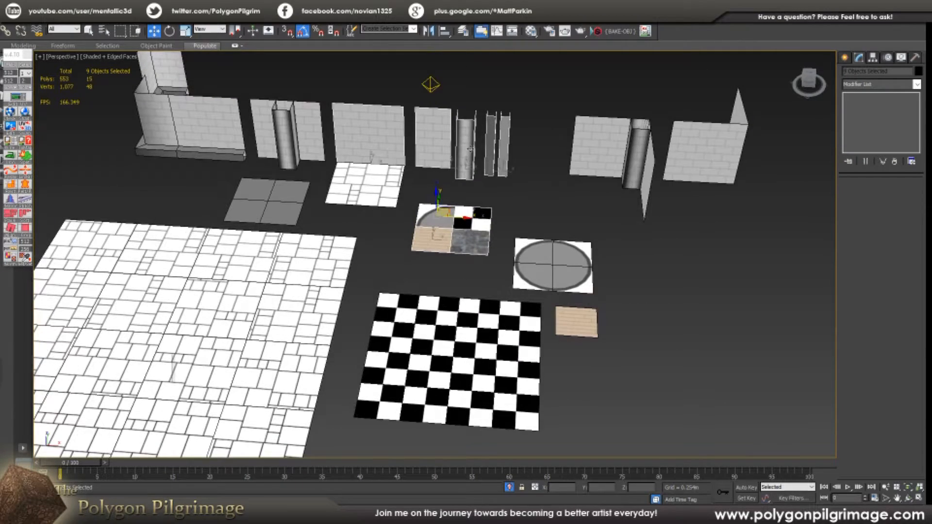
pyautogui.moveTo(281, 190); pyautogui.dragTo(330, 216, button='middle')
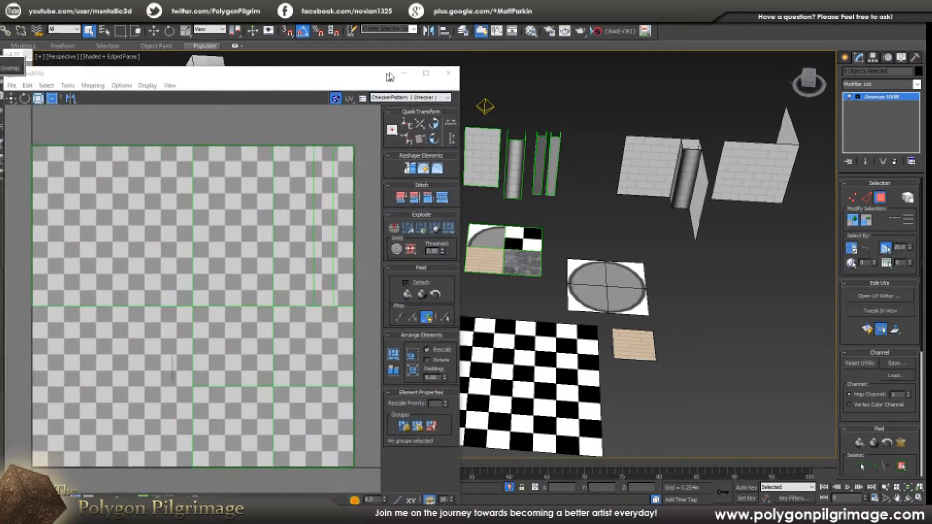
pyautogui.click(466, 94)
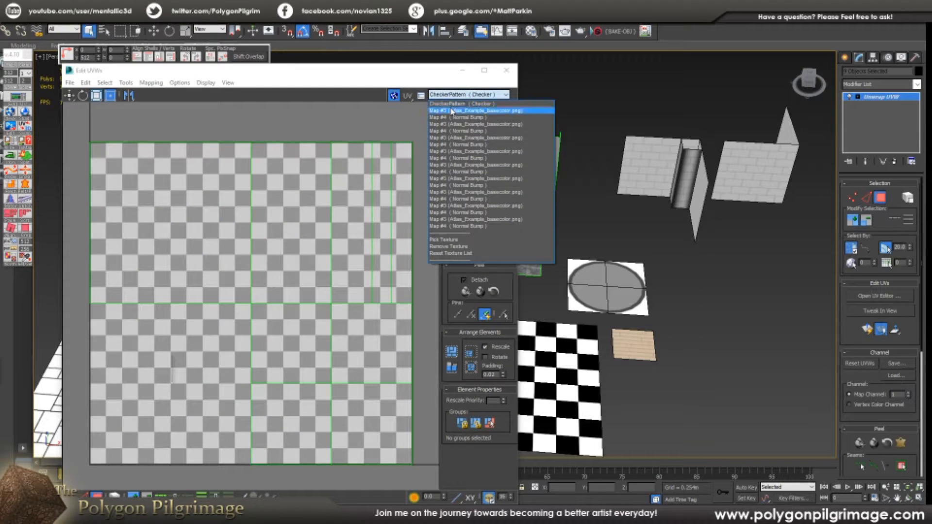
pyautogui.click(452, 111)
pyautogui.moveTo(341, 72)
pyautogui.mouseDown()
pyautogui.moveTo(402, 76)
pyautogui.moveTo(324, 69)
pyautogui.moveTo(334, 69)
pyautogui.mouseUp()
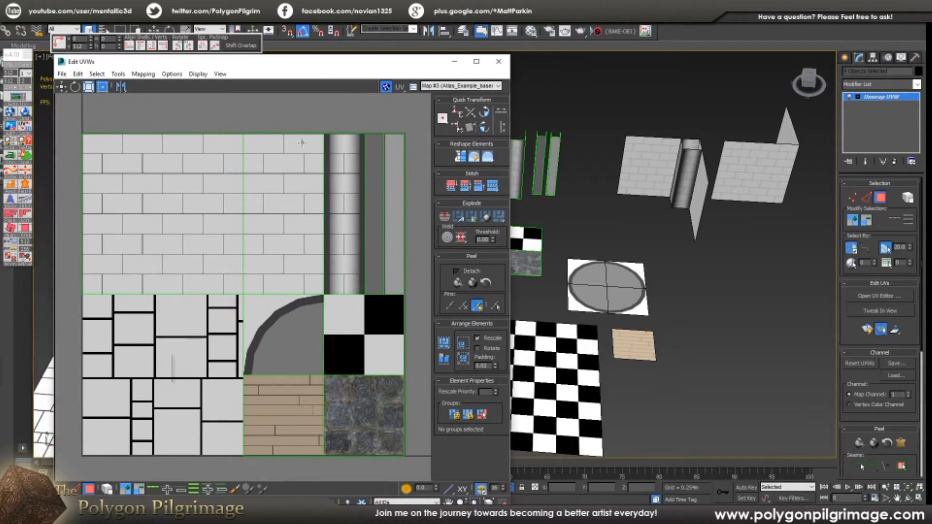
# Compare the pieces' UV layout on the texture atlas with the assembled walls and floors, and close the UV editor.
pyautogui.moveTo(575, 215); pyautogui.dragTo(728, 218, button='middle')
pyautogui.scroll(-2, 640, 224)
pyautogui.moveTo(728, 218)
pyautogui.mouseDown(button='middle')
pyautogui.moveTo(659, 237)
pyautogui.moveTo(722, 205)
pyautogui.mouseUp(button='middle')
pyautogui.scroll(-1, 674, 232)
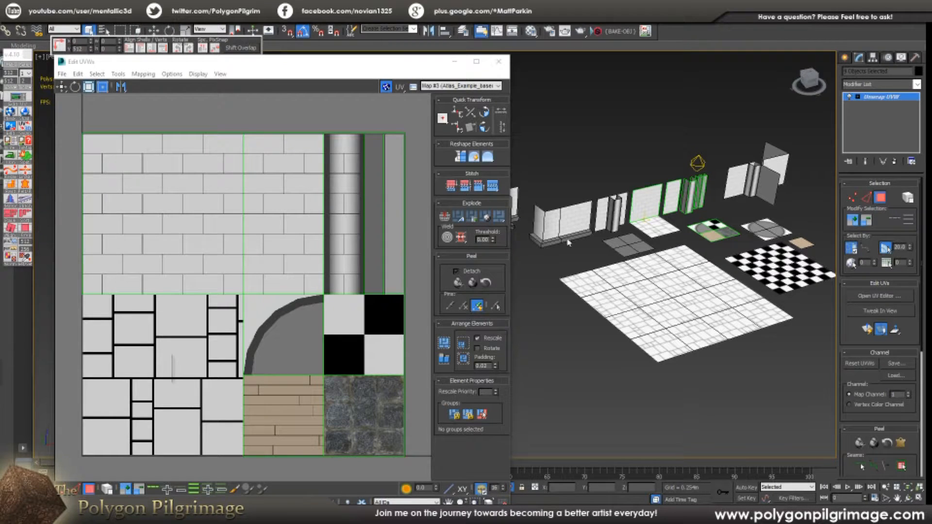
pyautogui.keyDown('alt'); pyautogui.moveTo(594, 248); pyautogui.dragTo(606, 268, button='middle'); pyautogui.keyUp('alt')
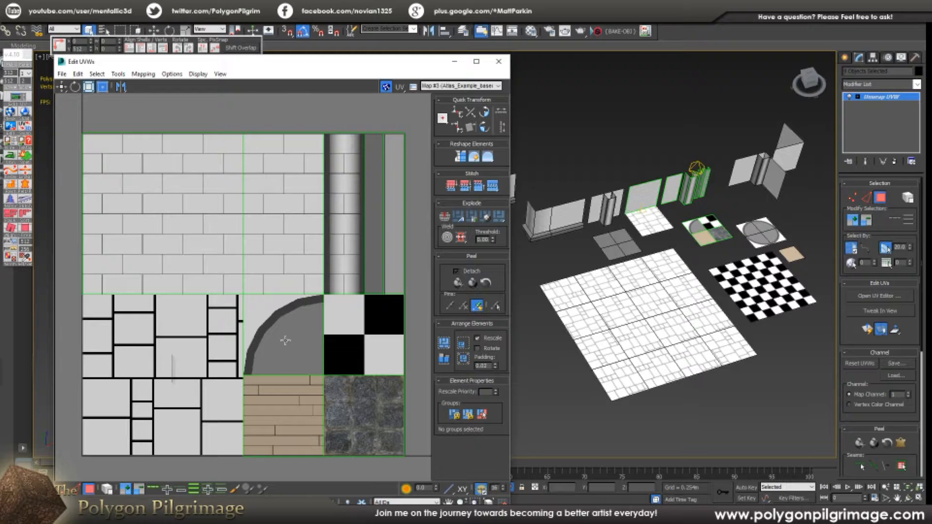
pyautogui.click(499, 62)
pyautogui.keyDown('alt'); pyautogui.moveTo(572, 292); pyautogui.dragTo(485, 237, button='middle'); pyautogui.keyUp('alt')
pyautogui.scroll(3, 486, 237)
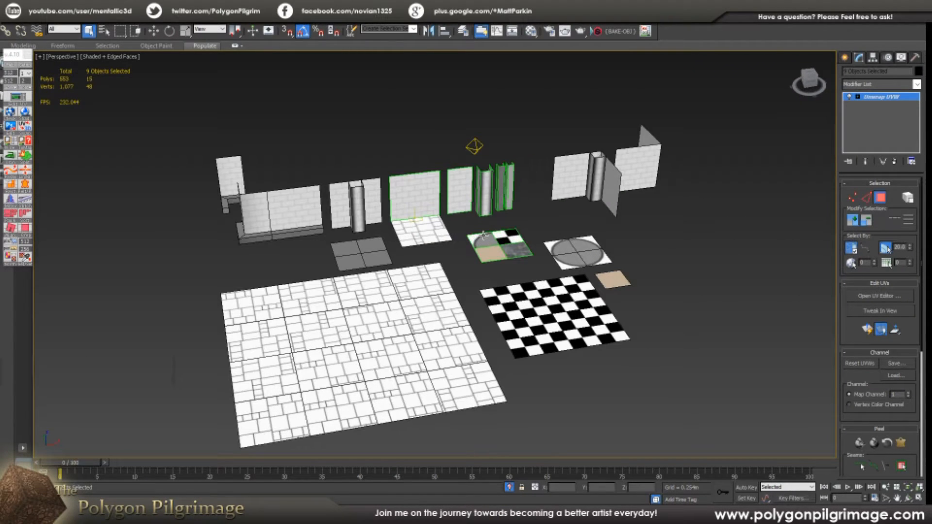